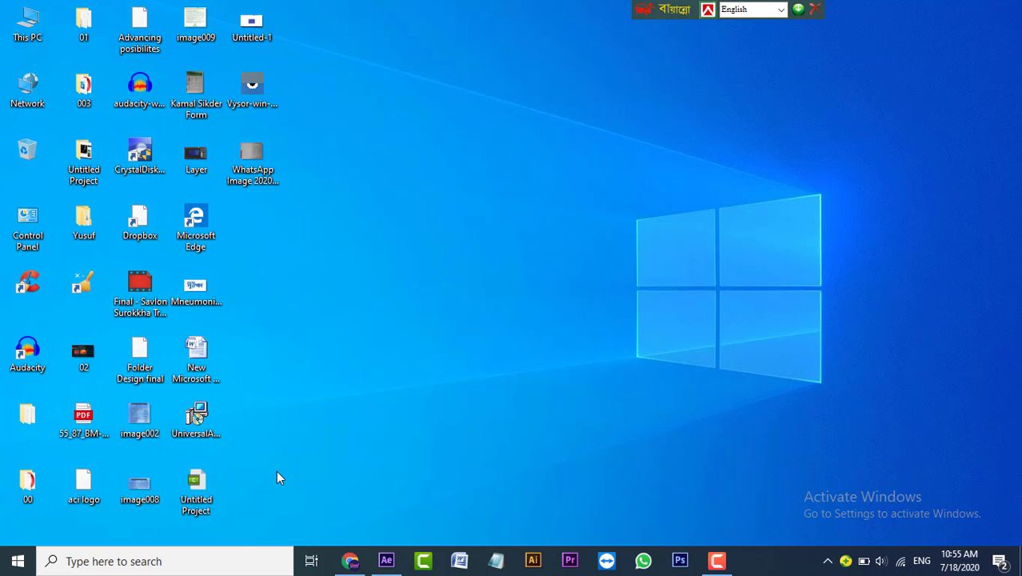
Launch Adobe After Effects from its taskbar icon.
click(384, 559)
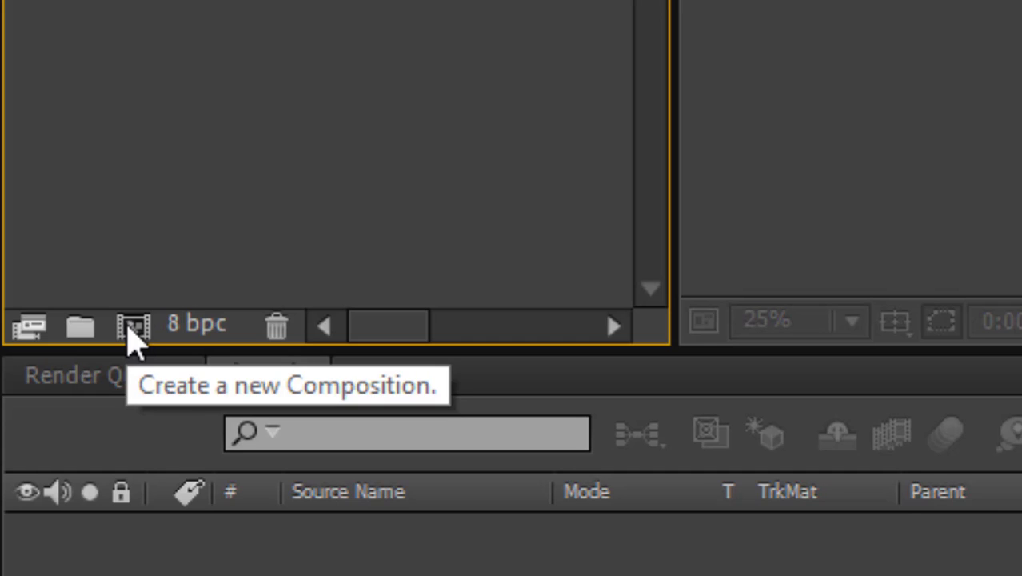
Create composition 'Class 1': HDTV 1080 25 fps, ten seconds, Half resolution, black background.
click(129, 328)
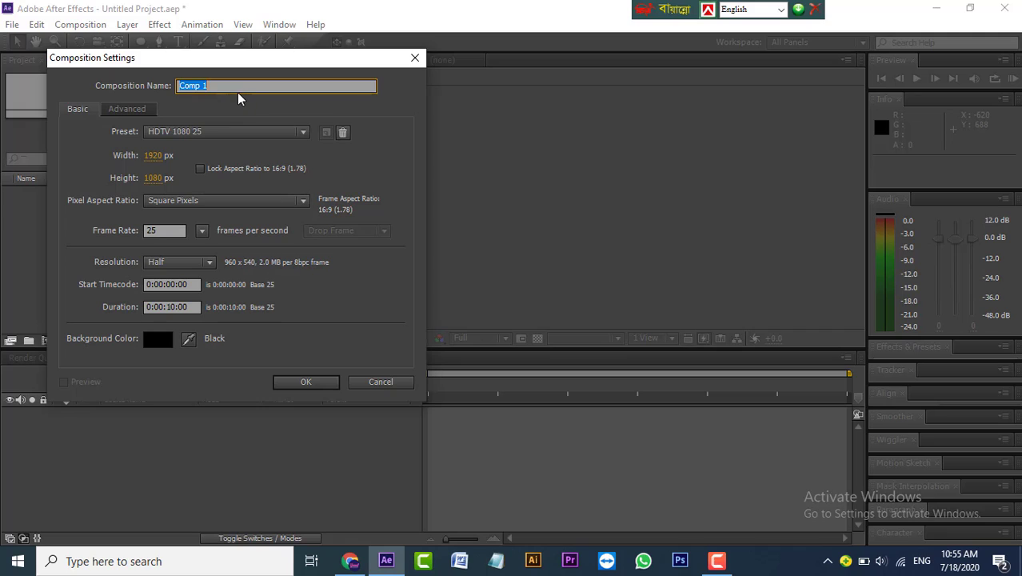
text(Class)
click(177, 231)
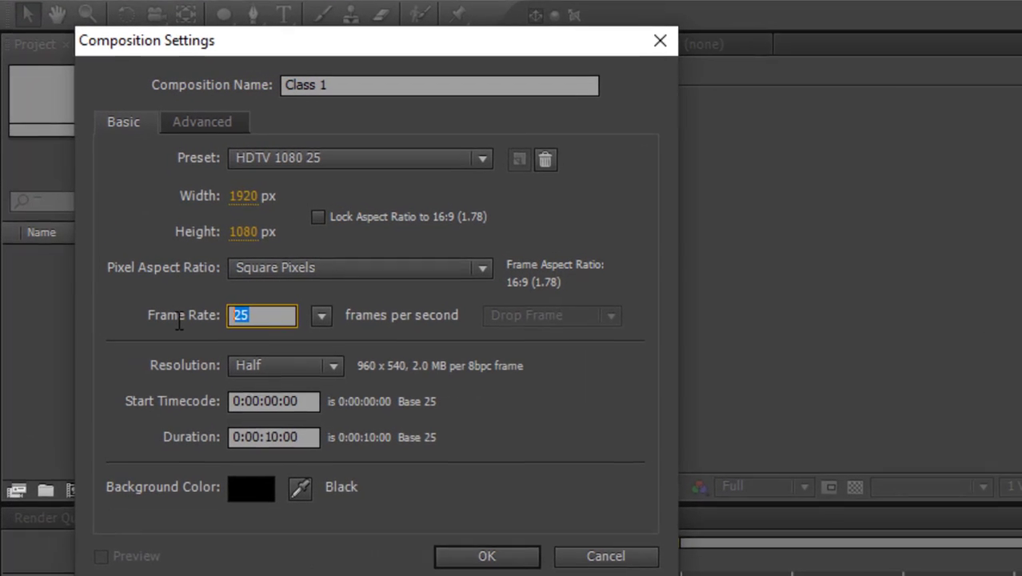
text(2)
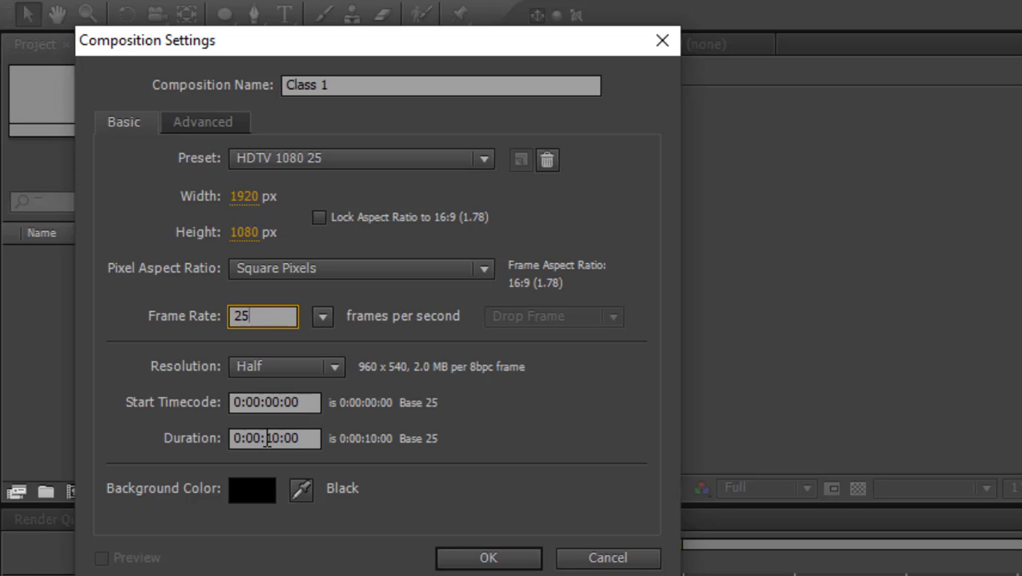
click(291, 364)
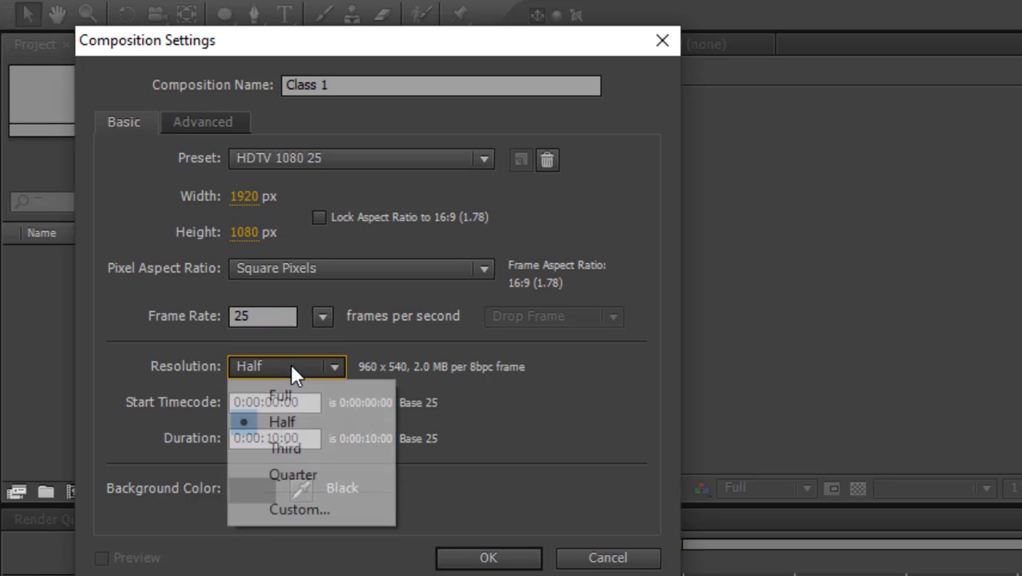
click(272, 395)
click(296, 365)
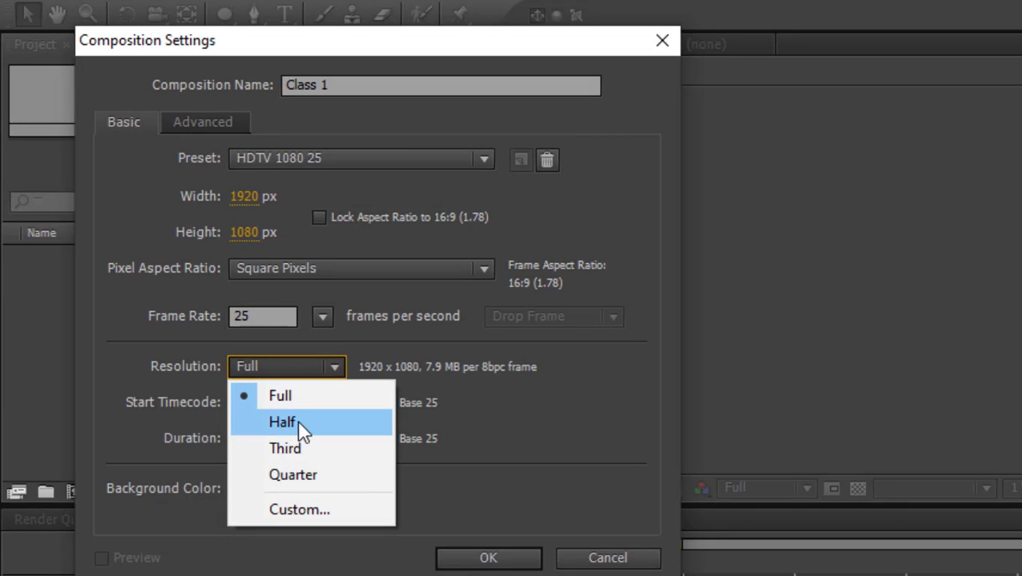
click(299, 422)
click(254, 499)
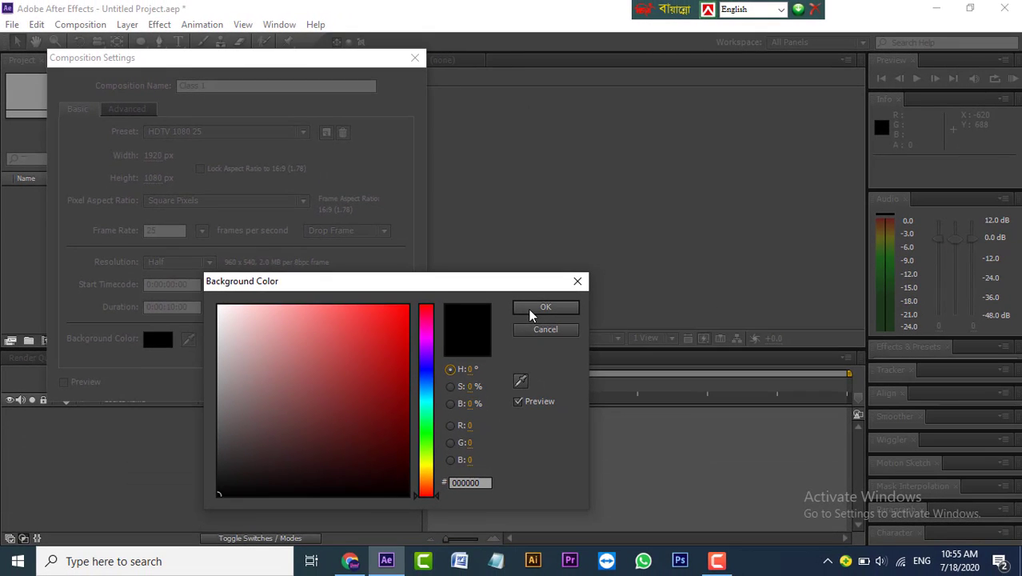
click(531, 312)
click(320, 383)
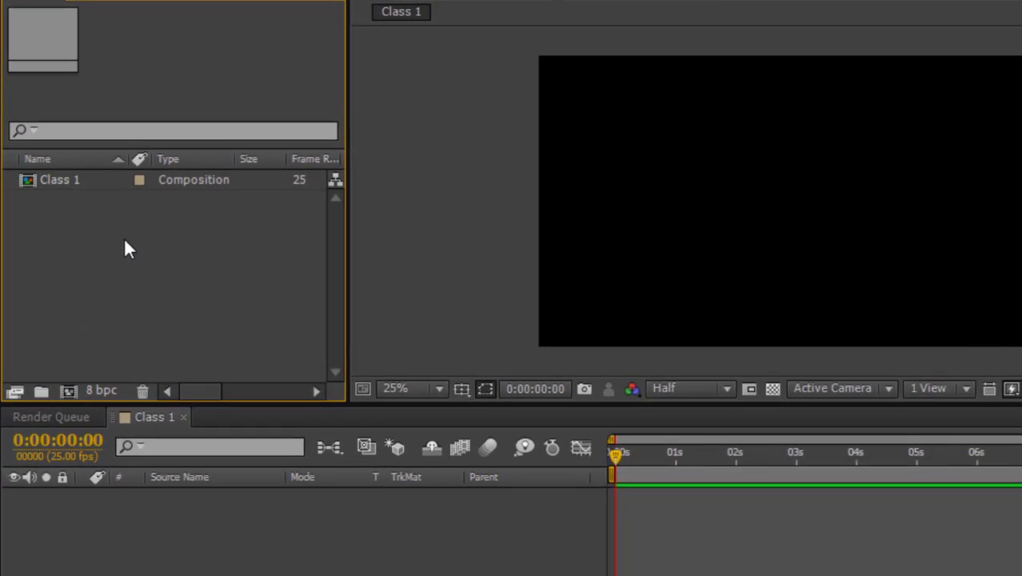
Import the red flower image flower.png into the Project panel via Import > File.
right_click(88, 240)
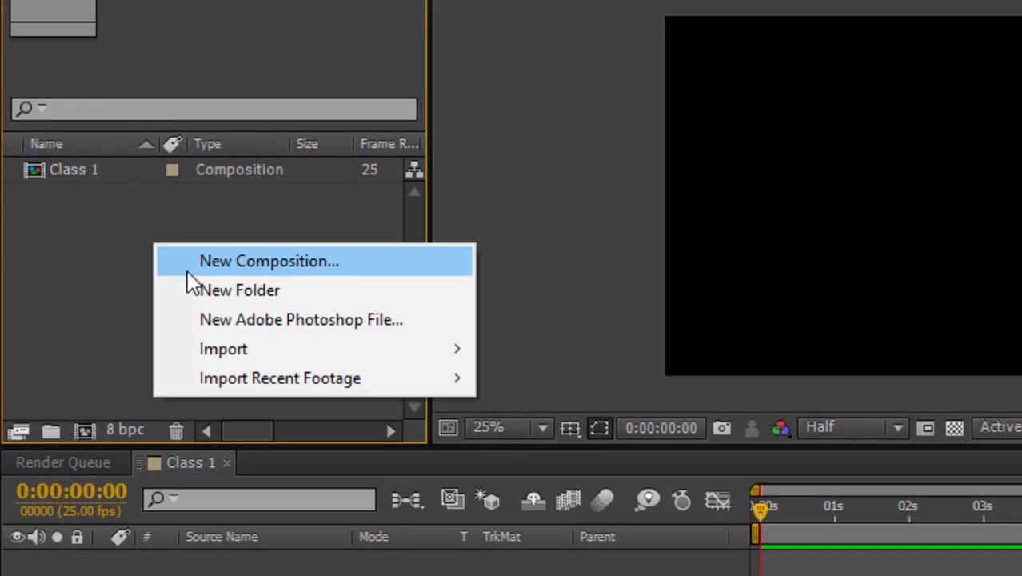
mouse_move(236, 357)
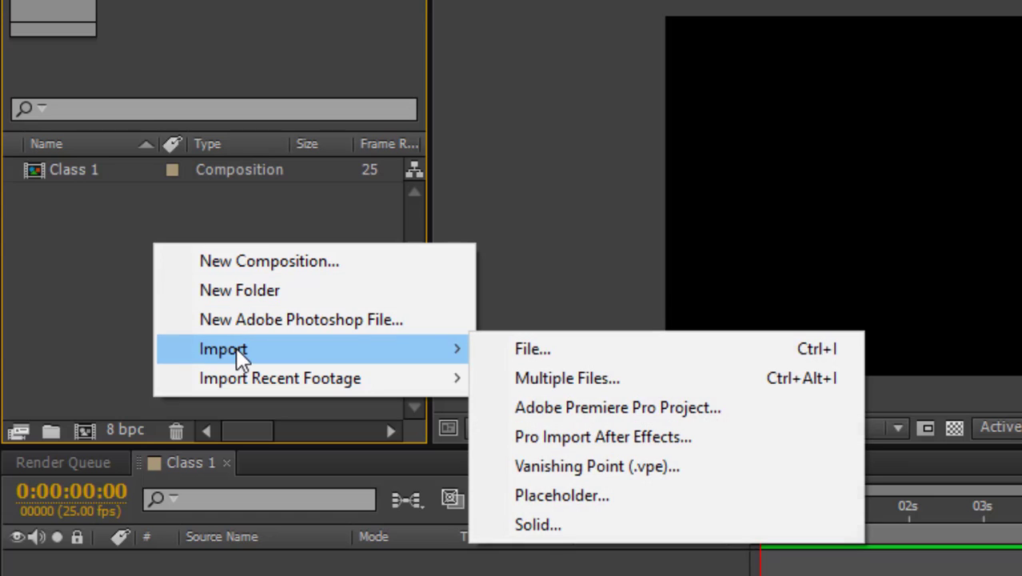
click(603, 349)
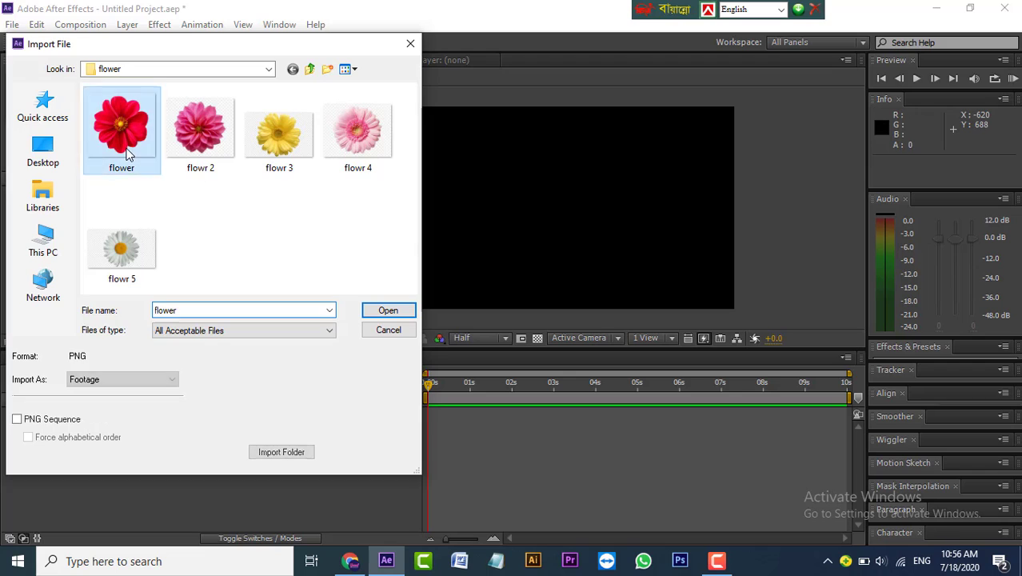
double_click(124, 155)
click(101, 250)
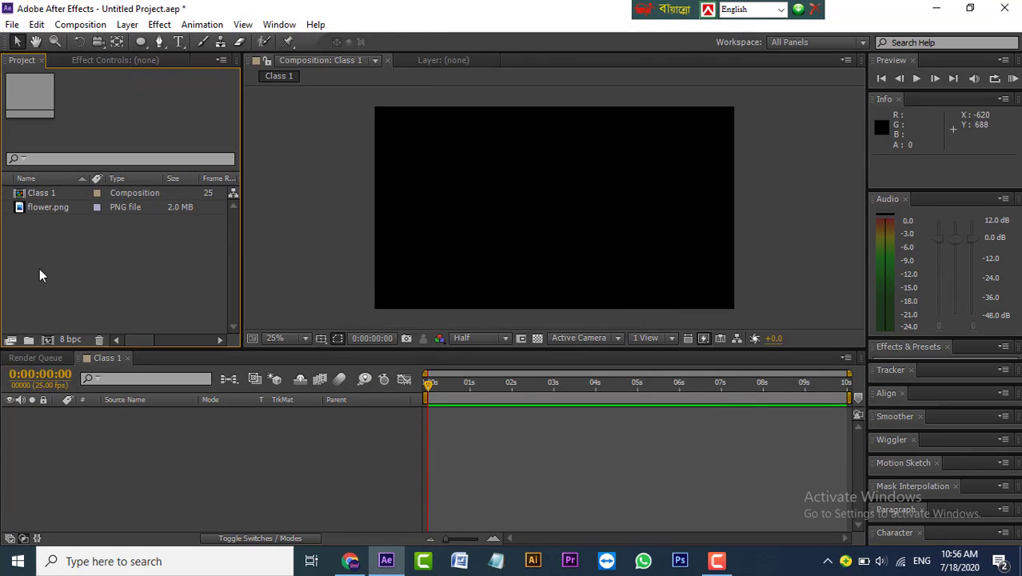
Place flower.png into the Class 1 timeline as layer 1, replacing a misplaced first attempt.
drag(43, 209, 556, 229)
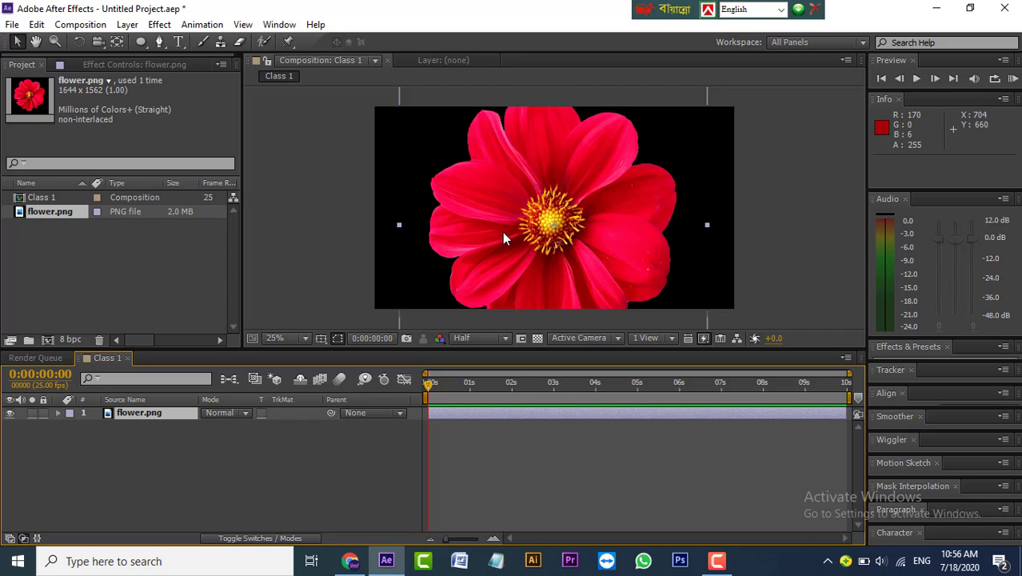
click(492, 221)
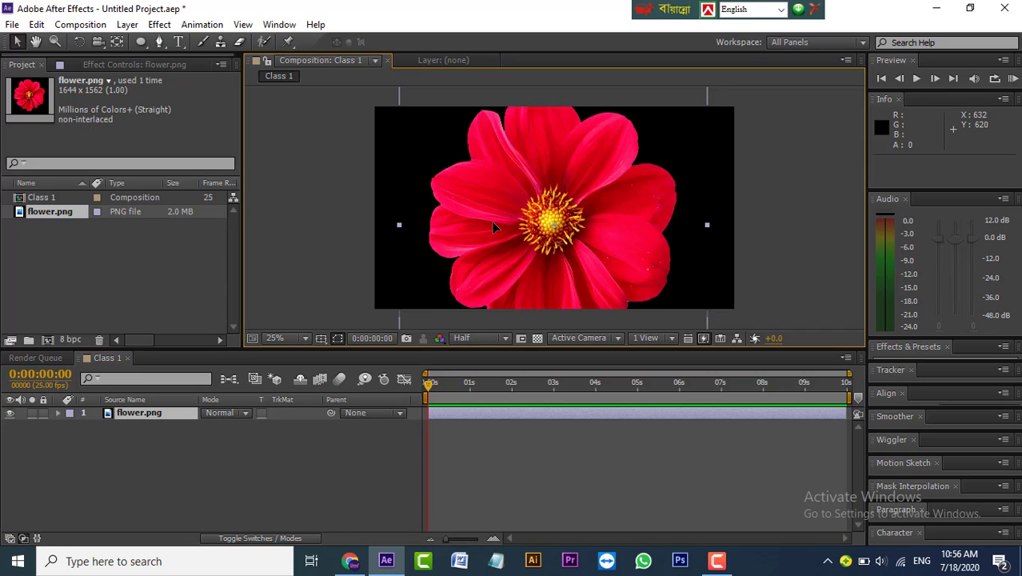
key(Delete)
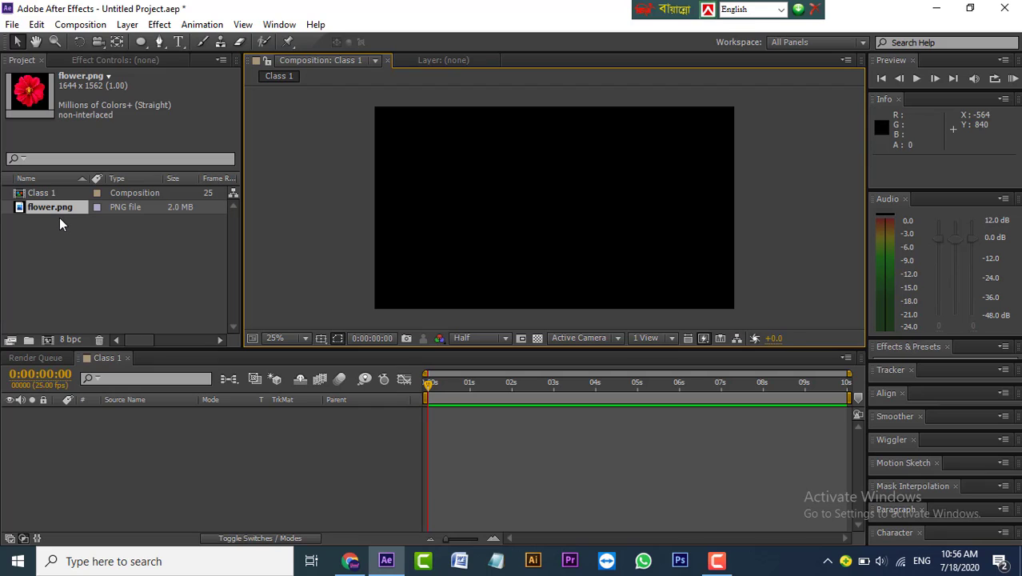
drag(66, 209, 80, 438)
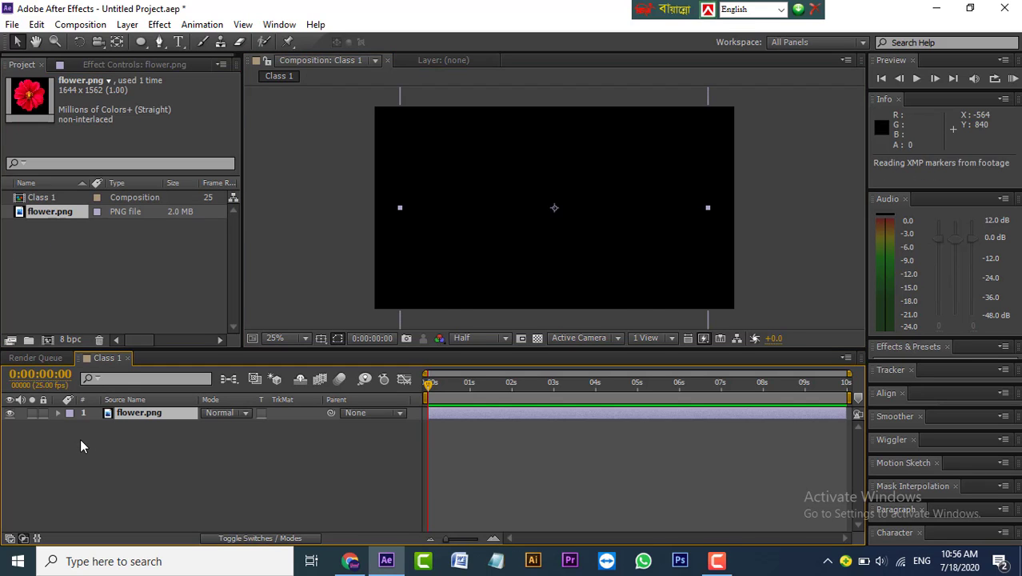
click(237, 462)
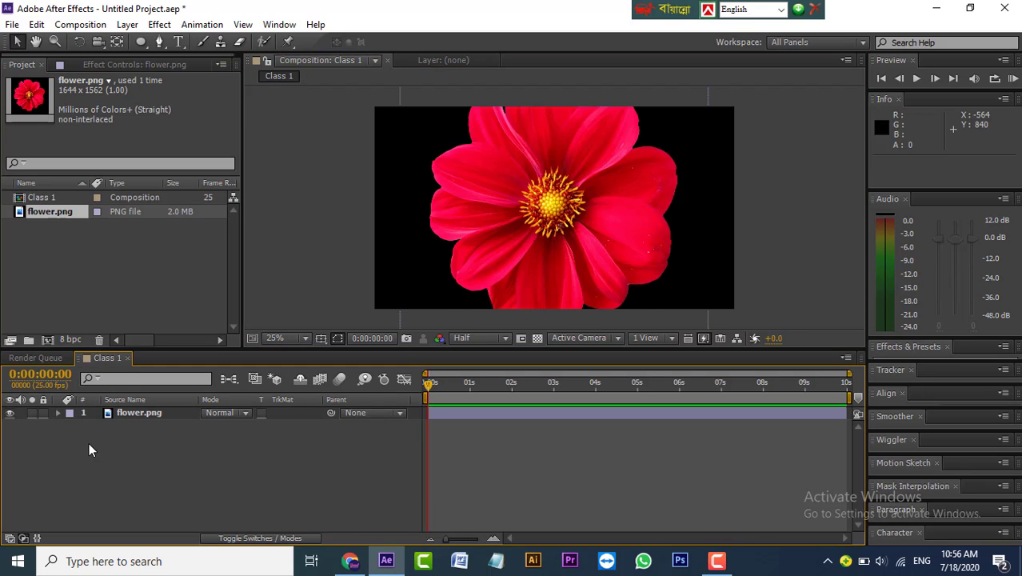
Expand the flower layer's Transform properties and set its Scale to 60%.
click(57, 412)
click(68, 424)
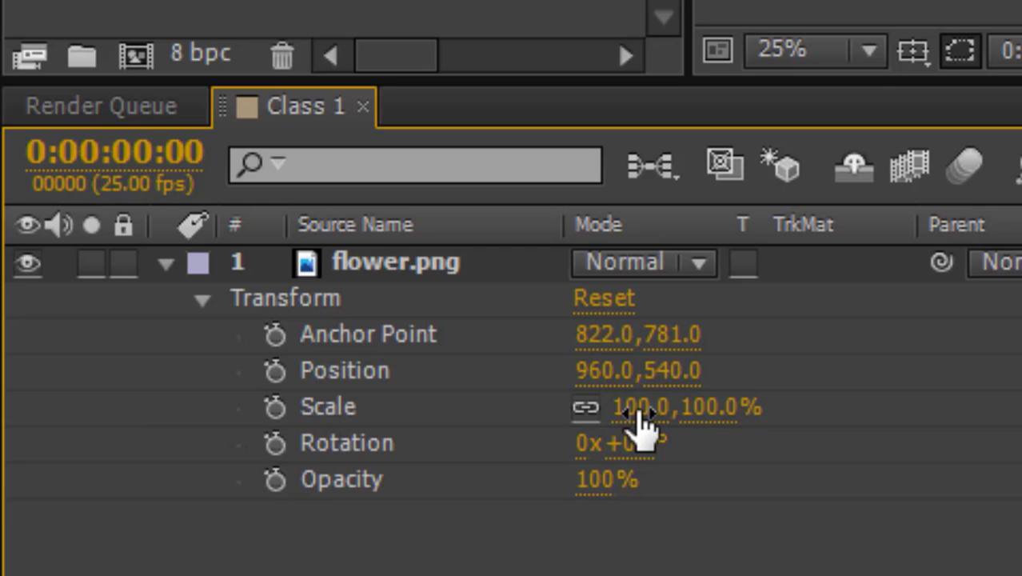
click(640, 408)
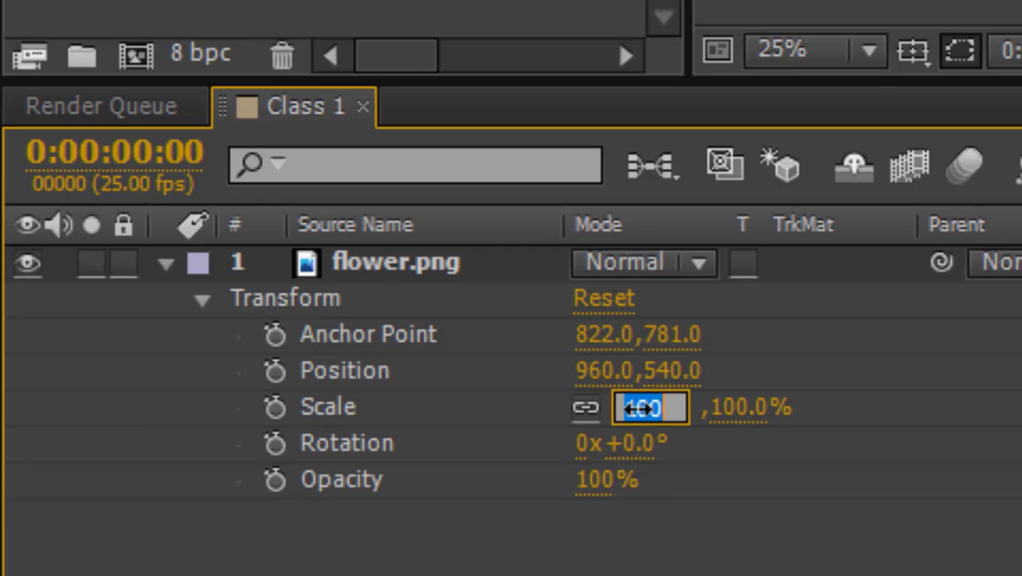
text(75)
key(Return)
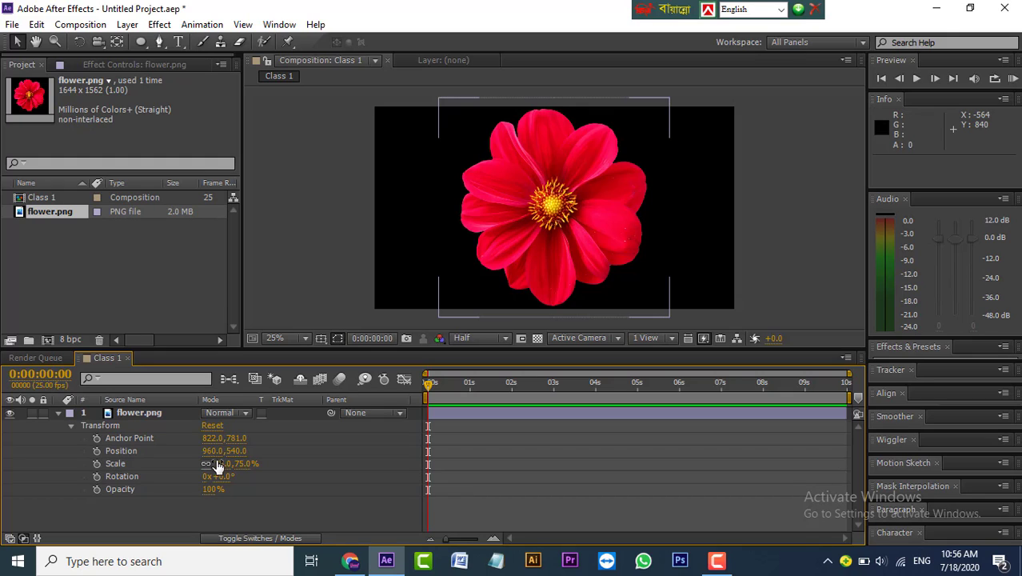
click(224, 464)
text(70)
key(Return)
click(224, 463)
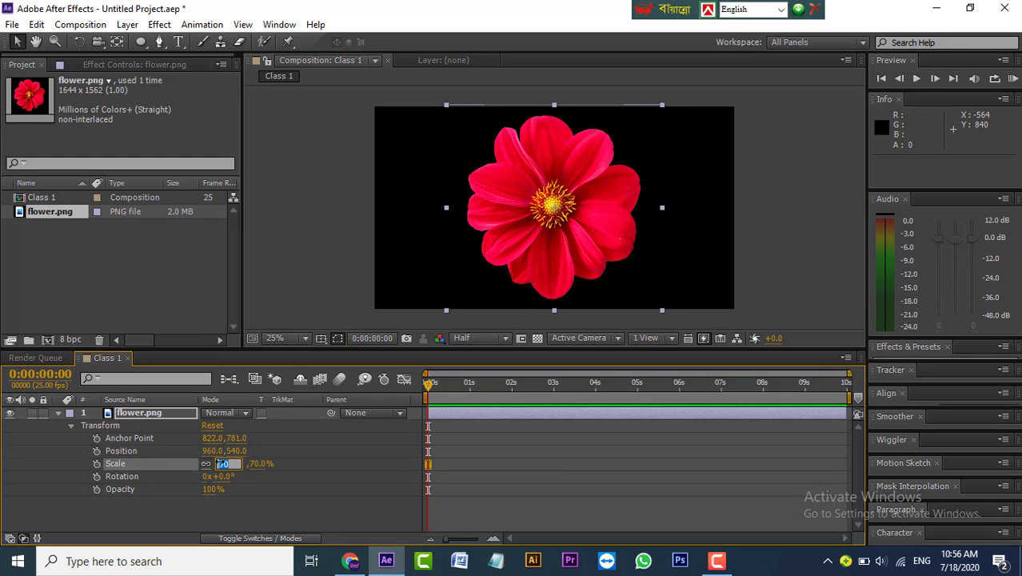
text(60)
key(Return)
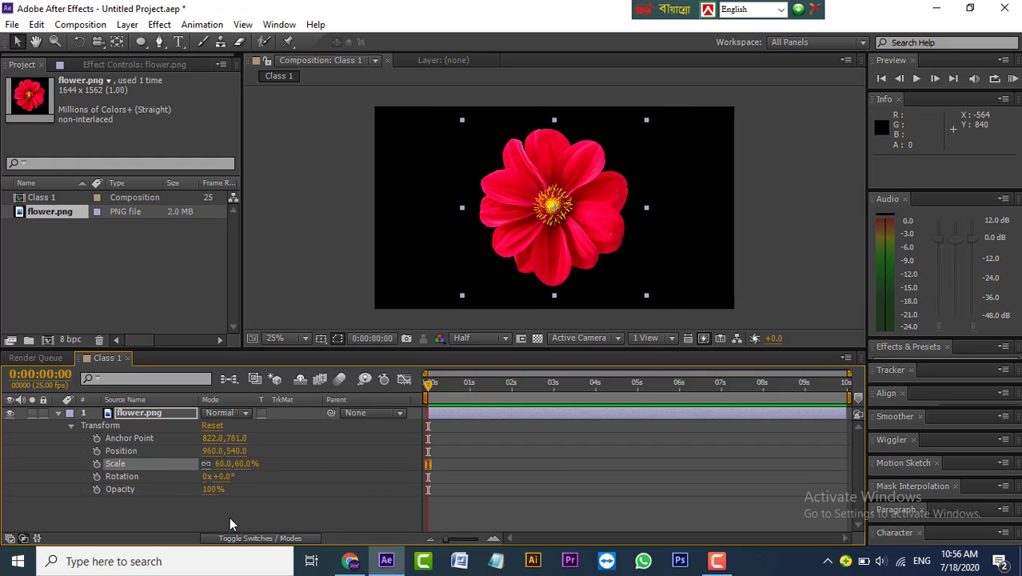
click(229, 522)
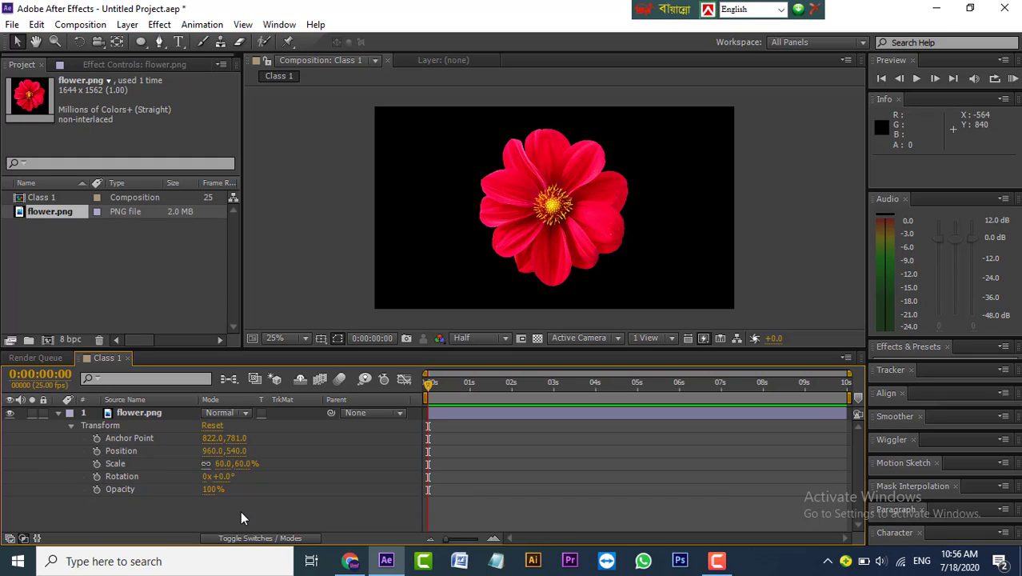
Keyframe the flower's Scale from 0% at 0 s to 60% at 1 s.
click(96, 464)
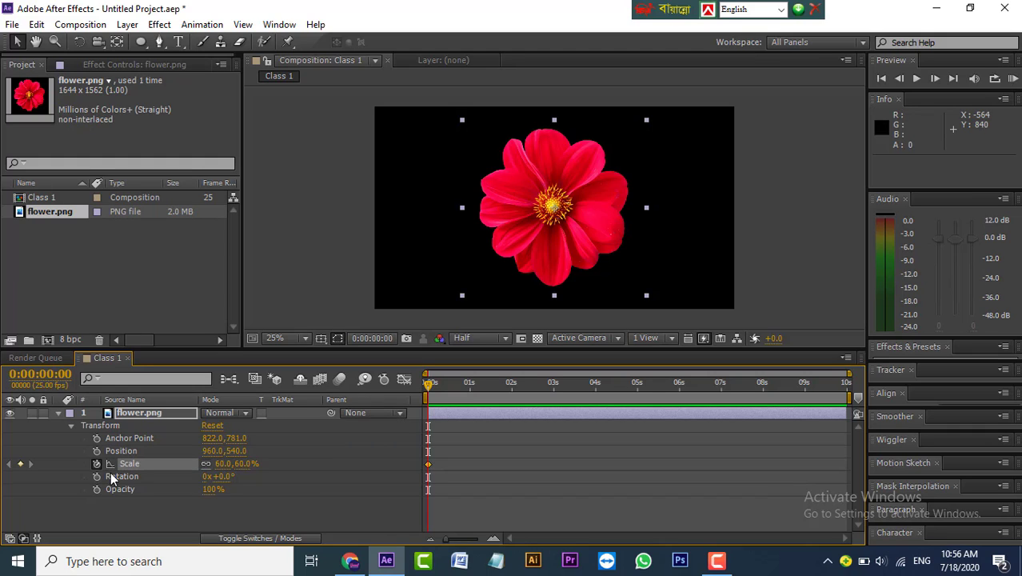
mouse_move(429, 384)
mouse_down()
mouse_move(471, 390)
mouse_move(393, 383)
mouse_up()
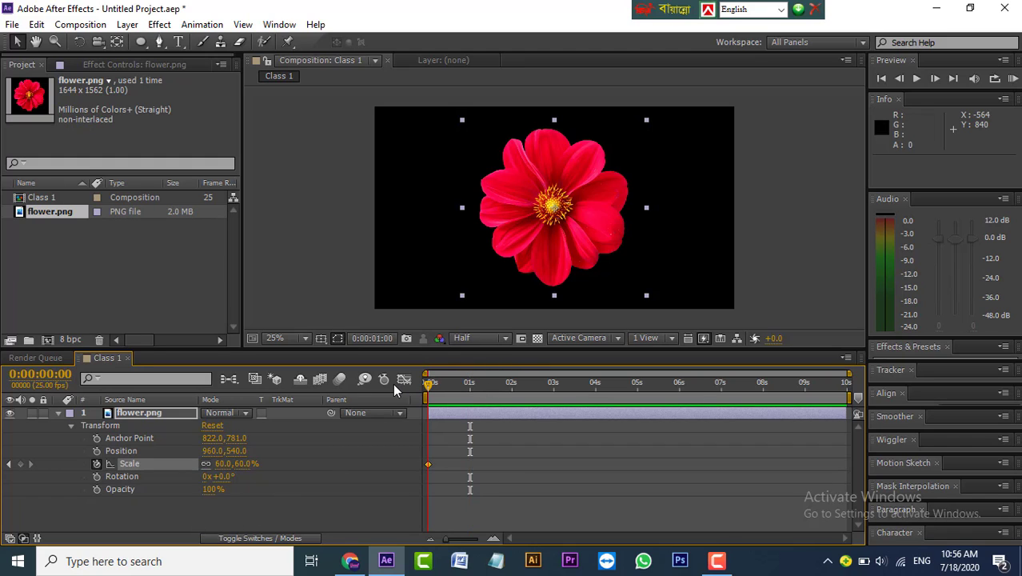
click(222, 463)
text(0)
key(Return)
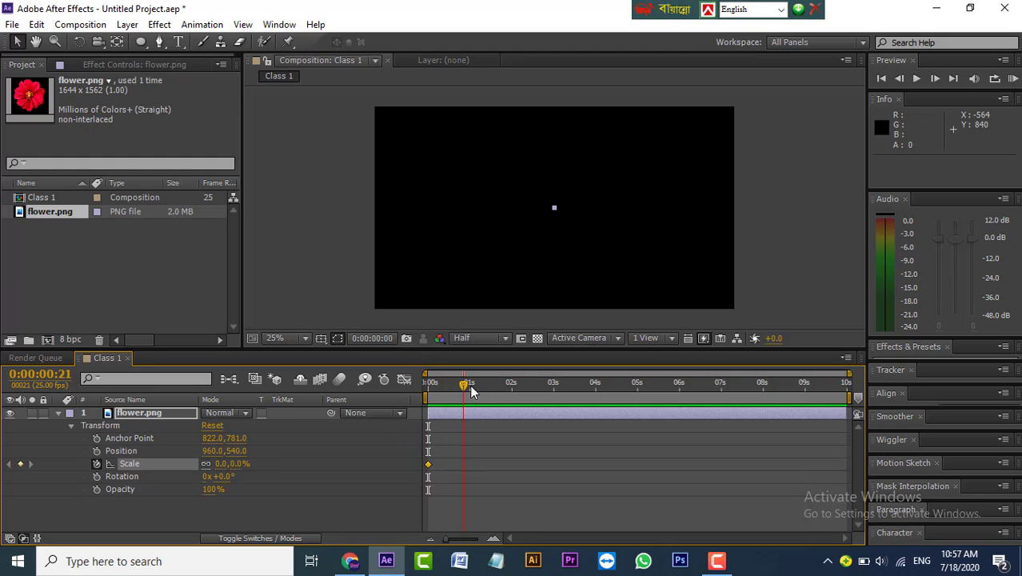
drag(472, 385, 470, 384)
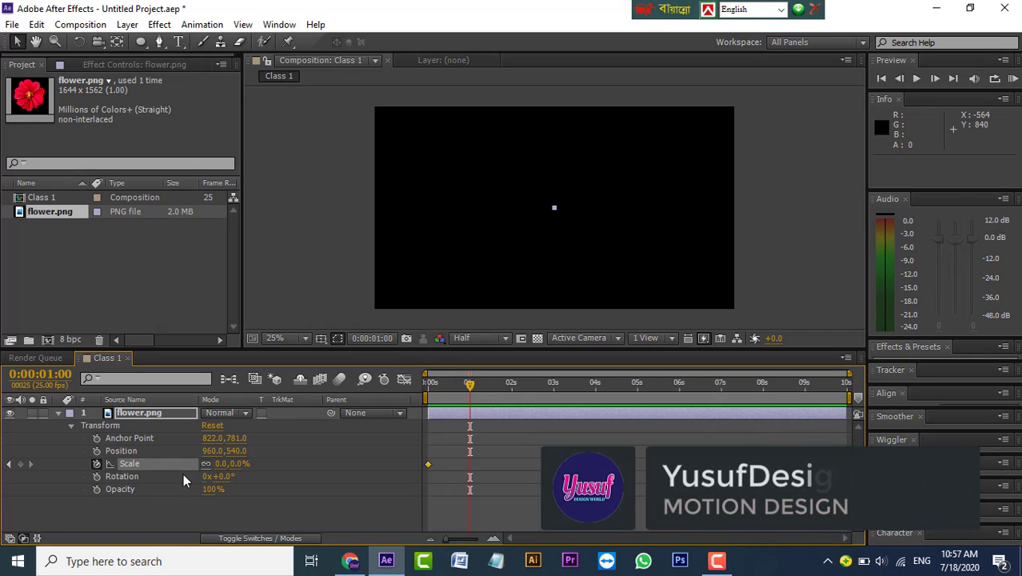
click(223, 464)
text(60)
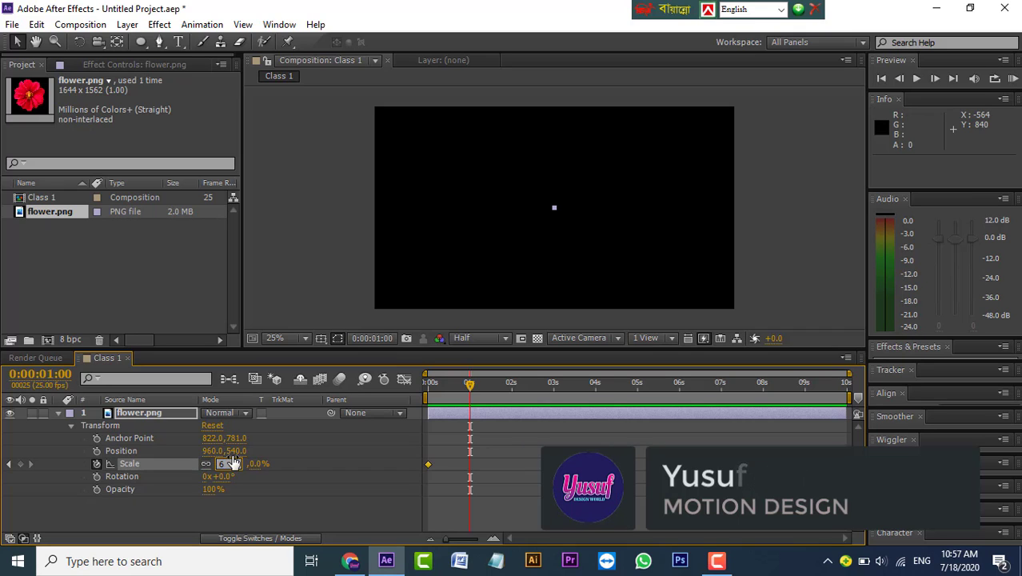
key(Return)
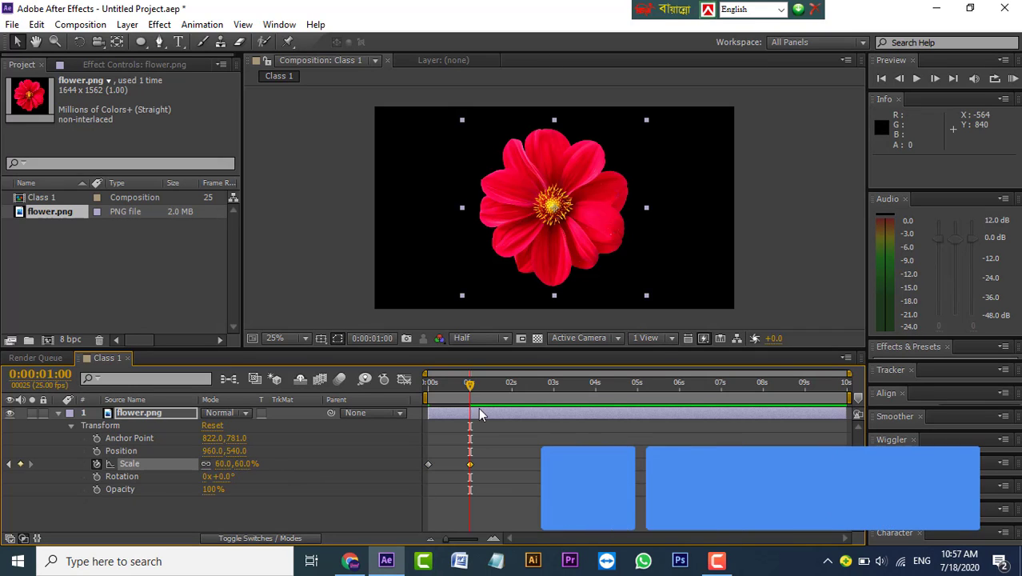
Rewind to the start and preview the flower popping in.
drag(470, 387, 373, 391)
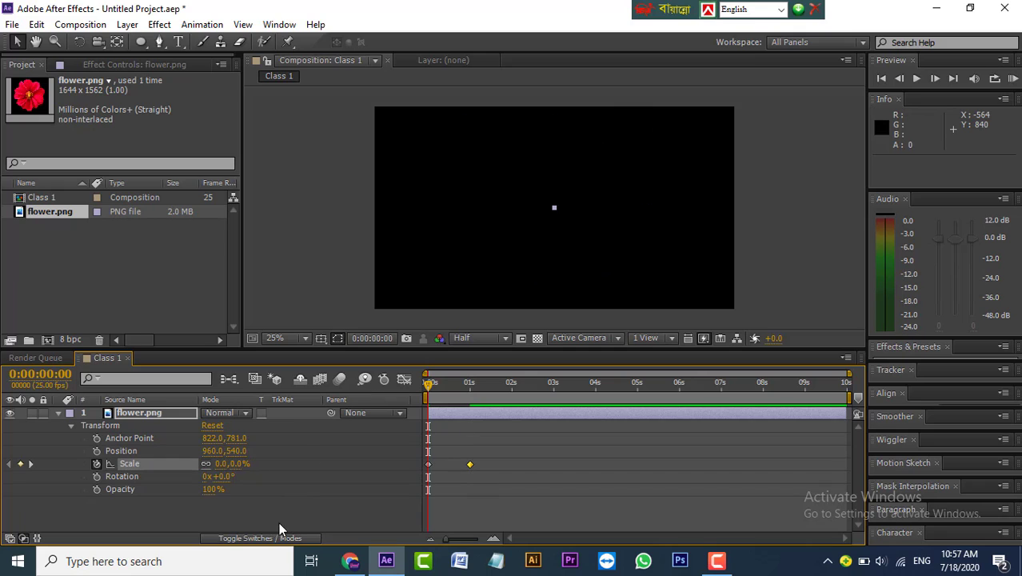
click(303, 515)
key(space)
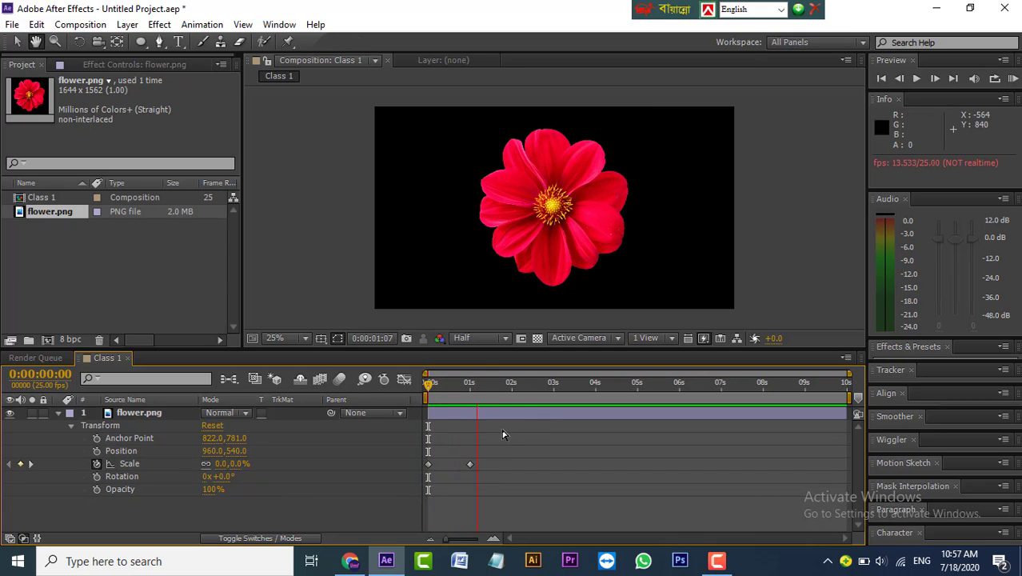
key(space)
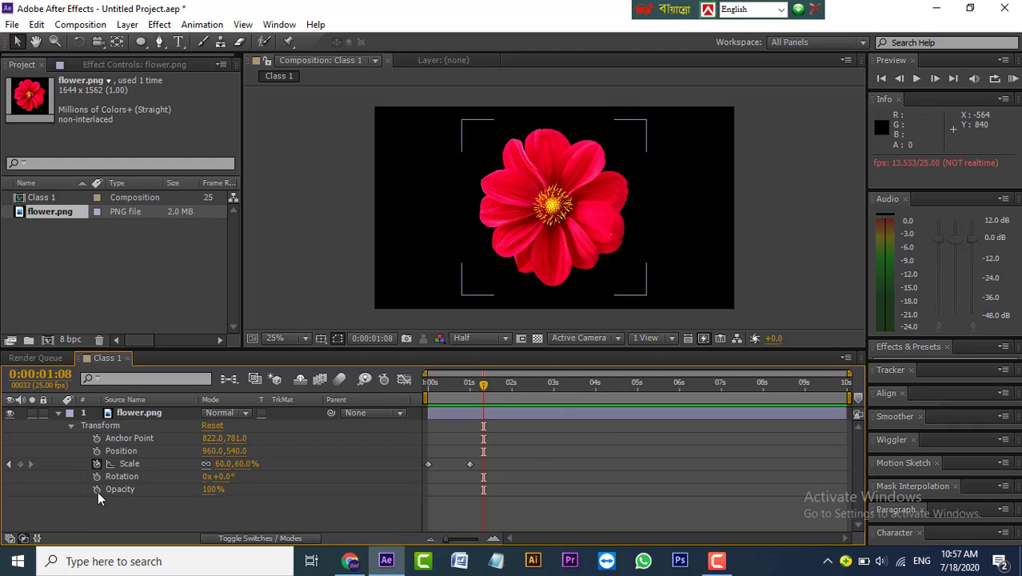
Keyframe Rotation from 0 at 0 s to one full revolution (1x) at 1 s.
drag(482, 384, 387, 384)
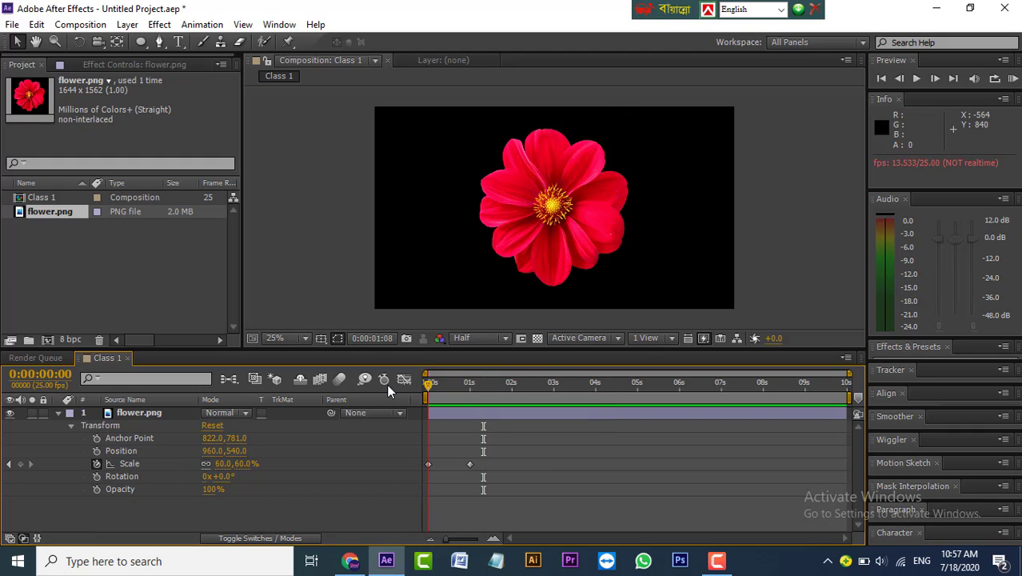
click(96, 478)
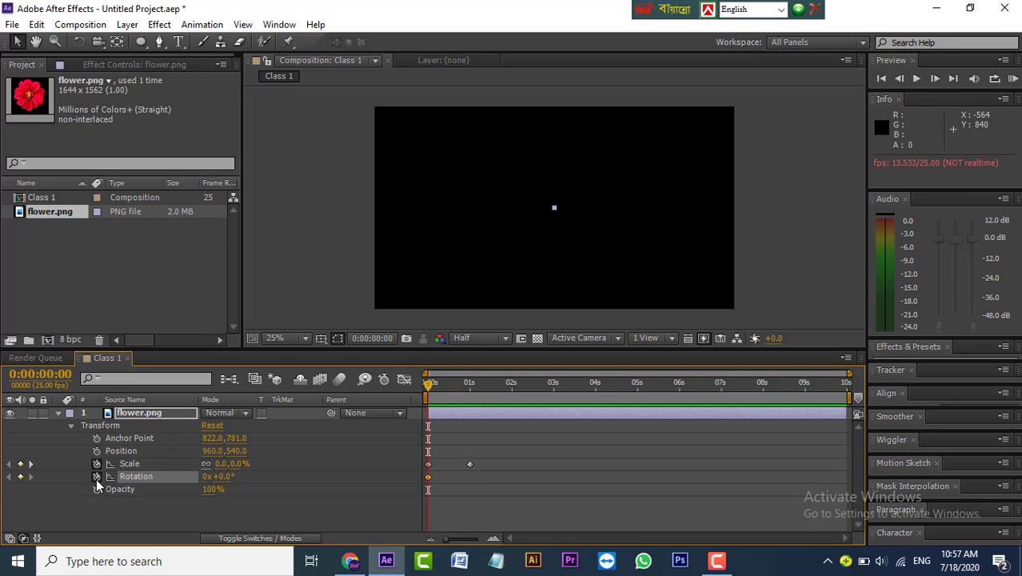
click(32, 464)
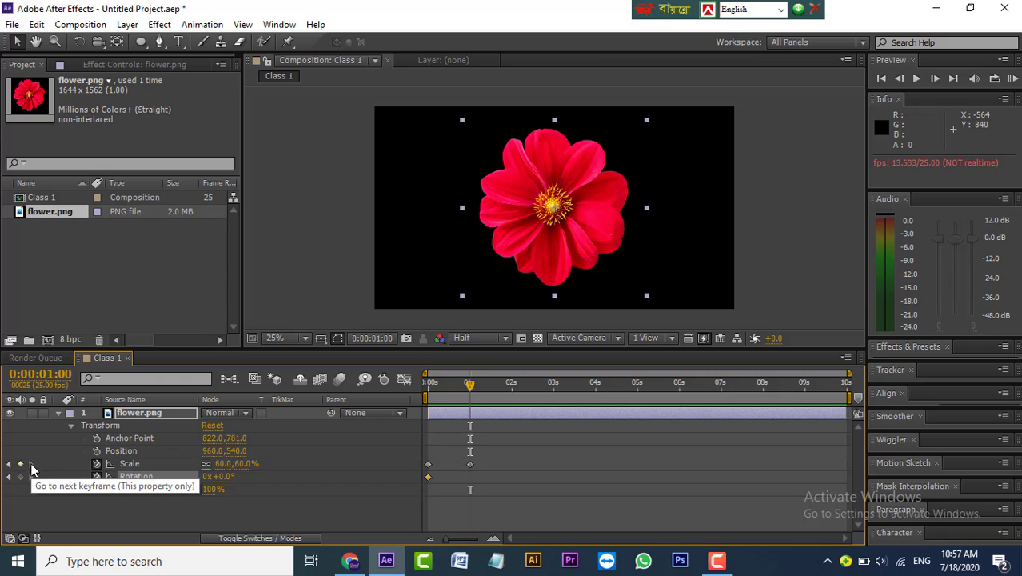
click(207, 476)
key(Return)
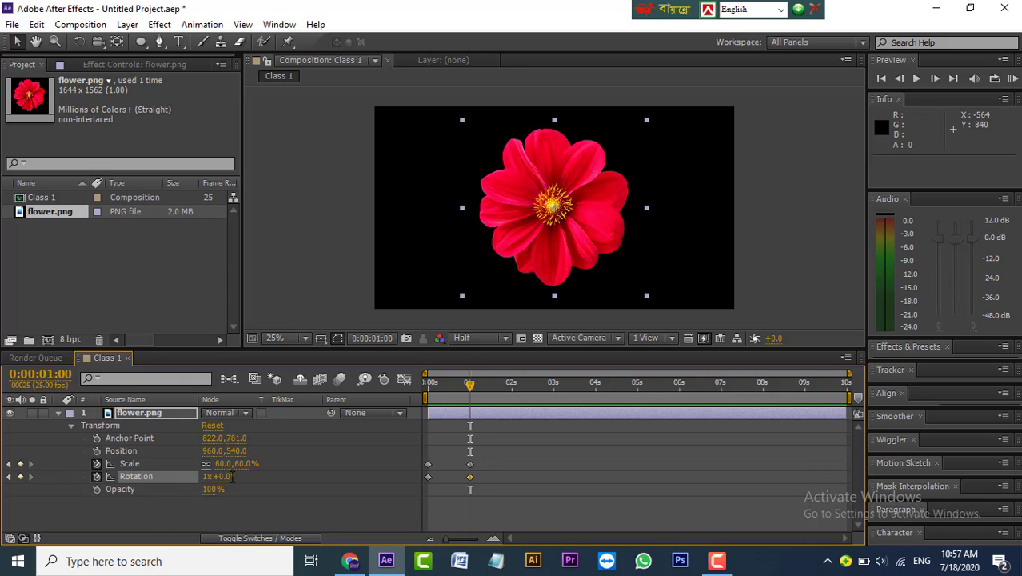
Preview the spin, then pull the work-area end back to about one second.
drag(469, 383, 355, 384)
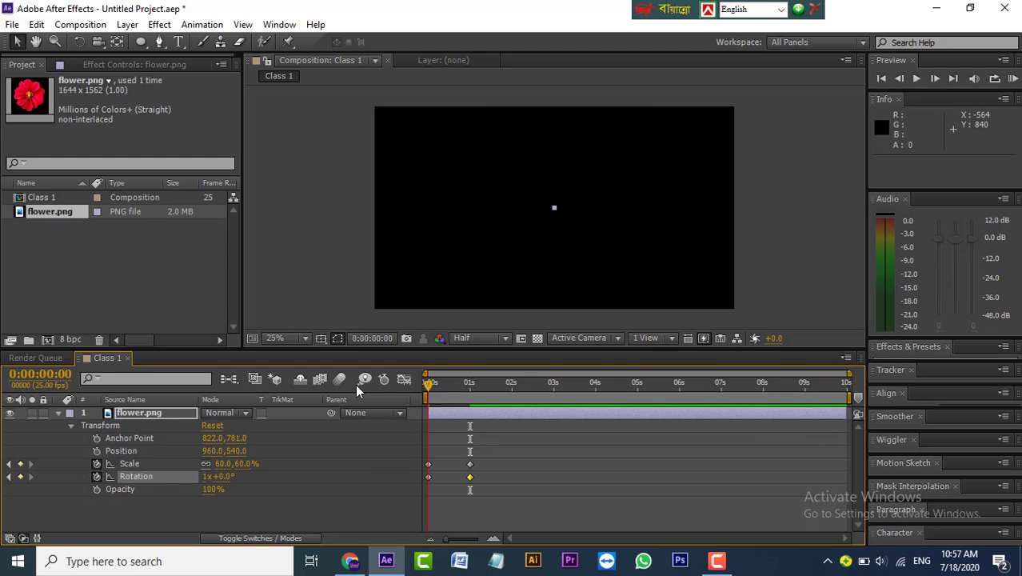
click(294, 516)
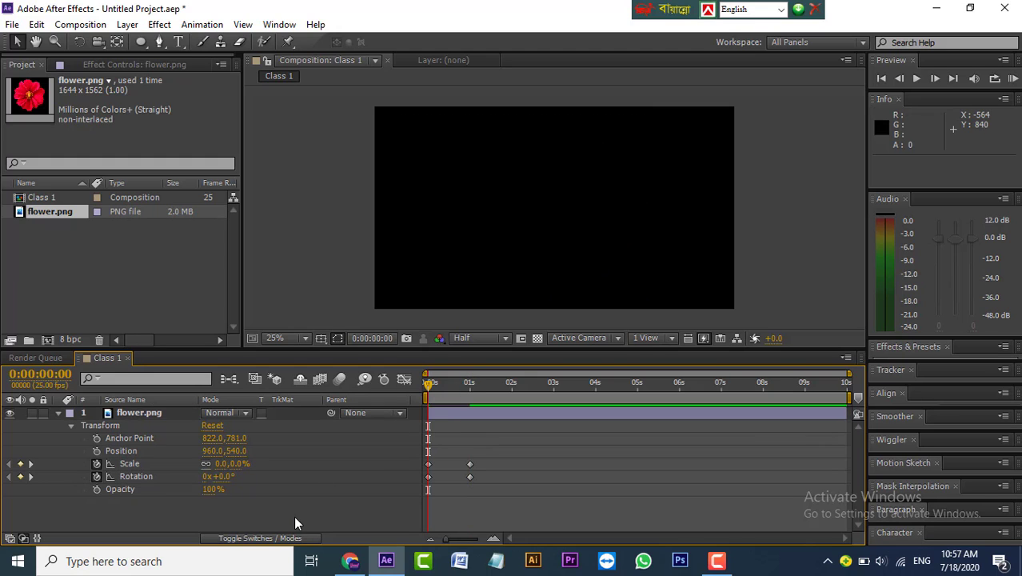
key(space)
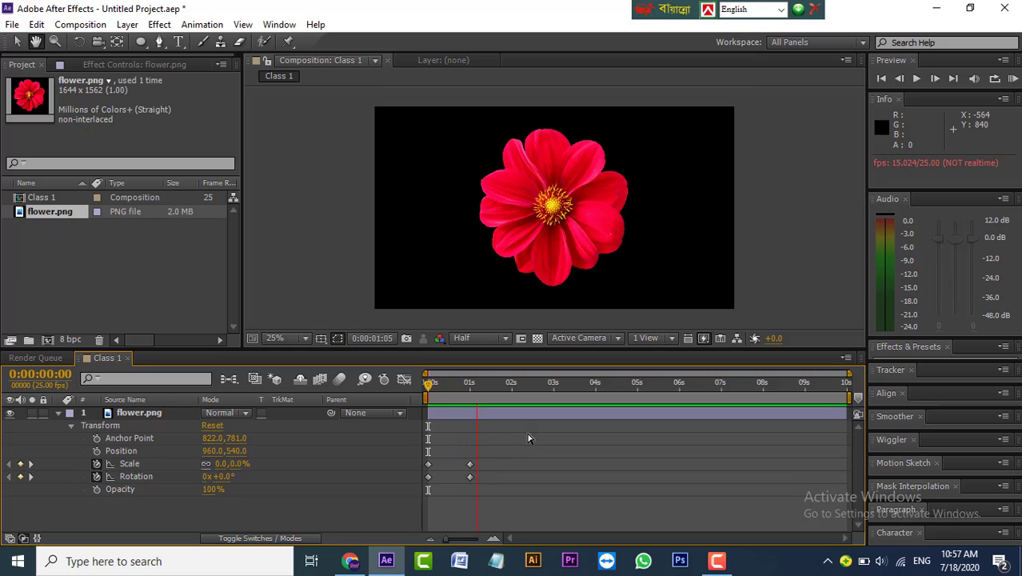
key(space)
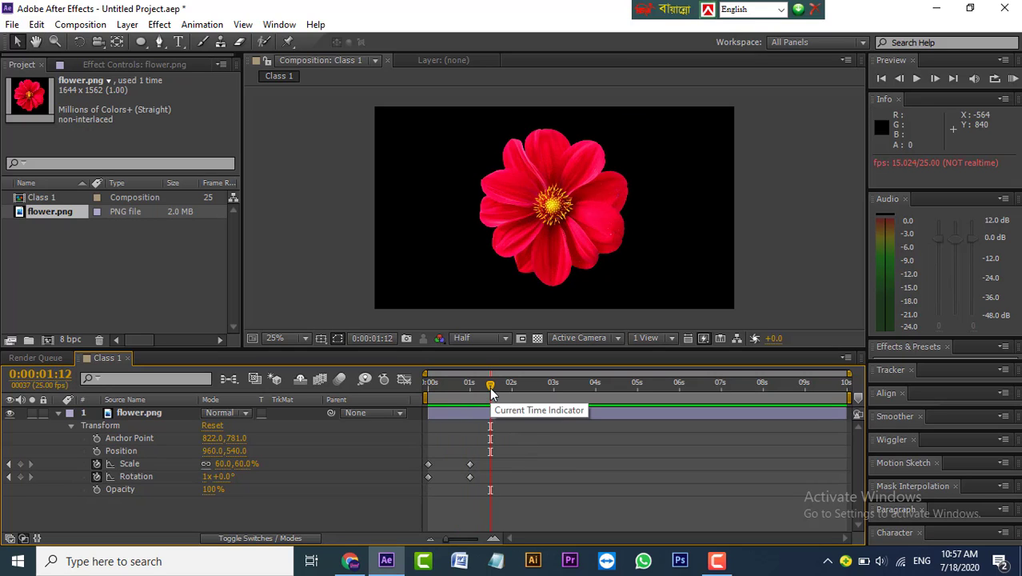
drag(489, 387, 483, 387)
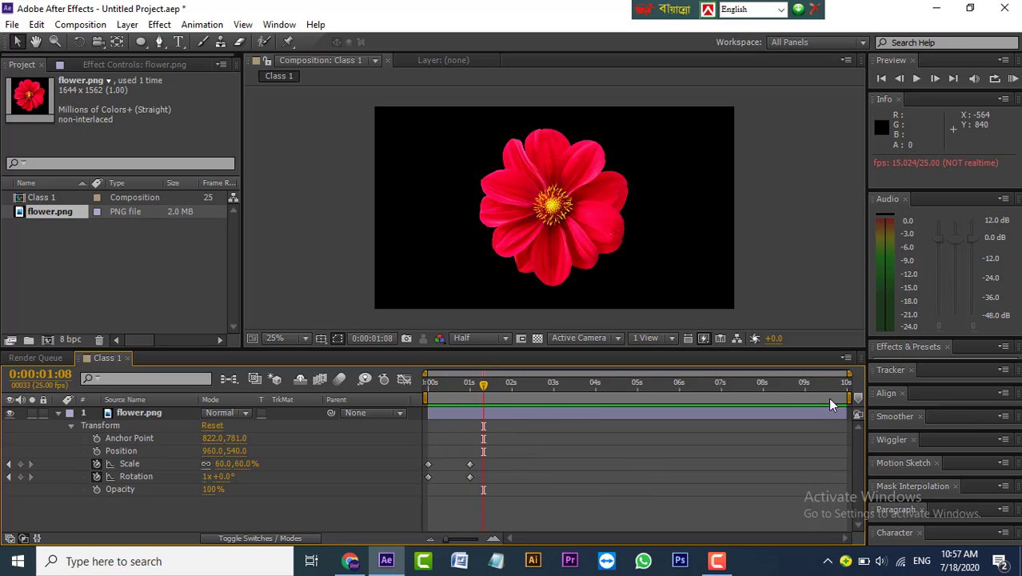
drag(848, 399, 379, 386)
key(space)
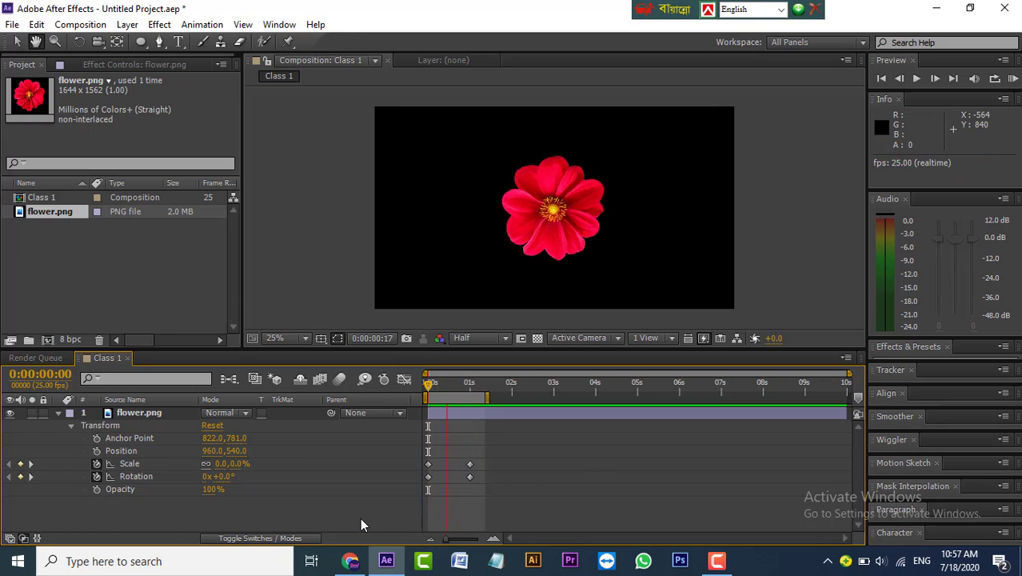
key(space)
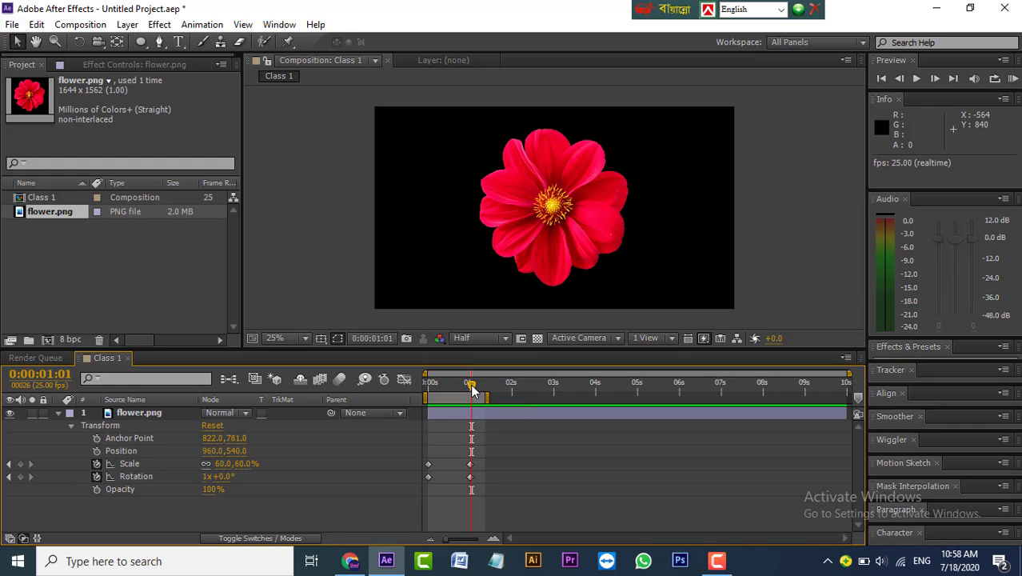
mouse_move(472, 389)
mouse_down()
mouse_move(446, 391)
mouse_move(455, 390)
mouse_up()
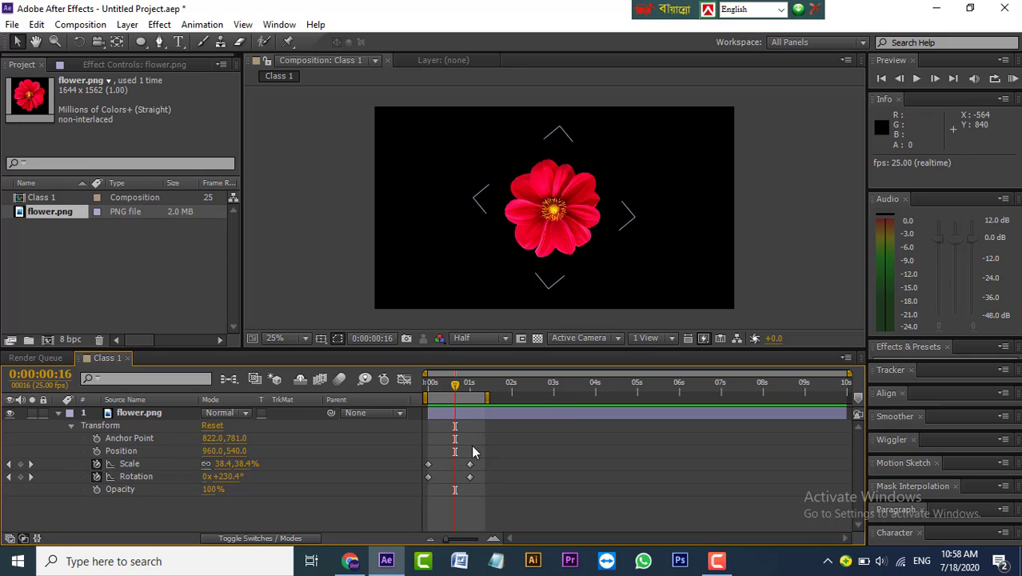
drag(456, 382, 388, 382)
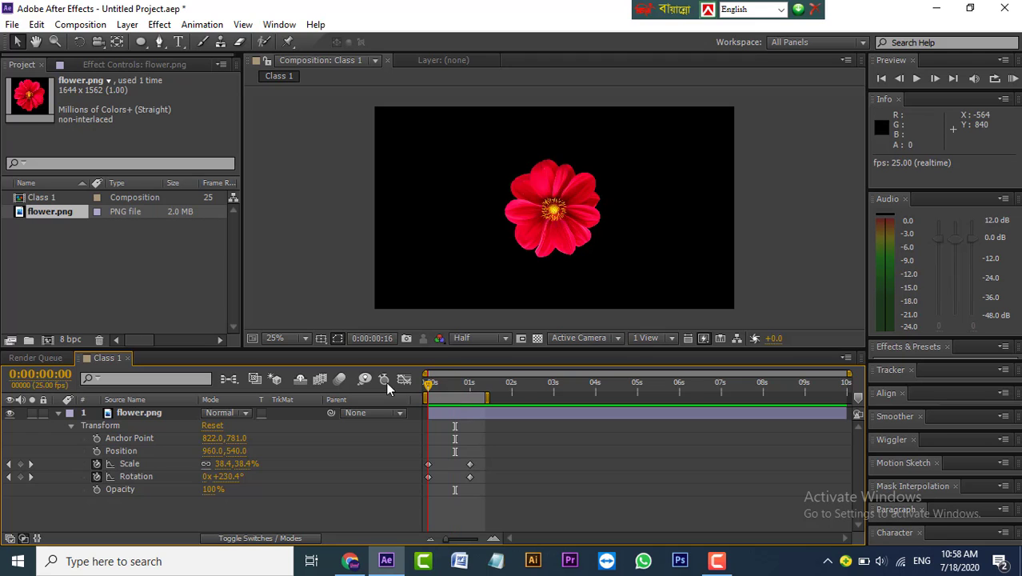
Keyframe the flower's Opacity from 0% at 0 s to 100% at 1 s.
click(96, 490)
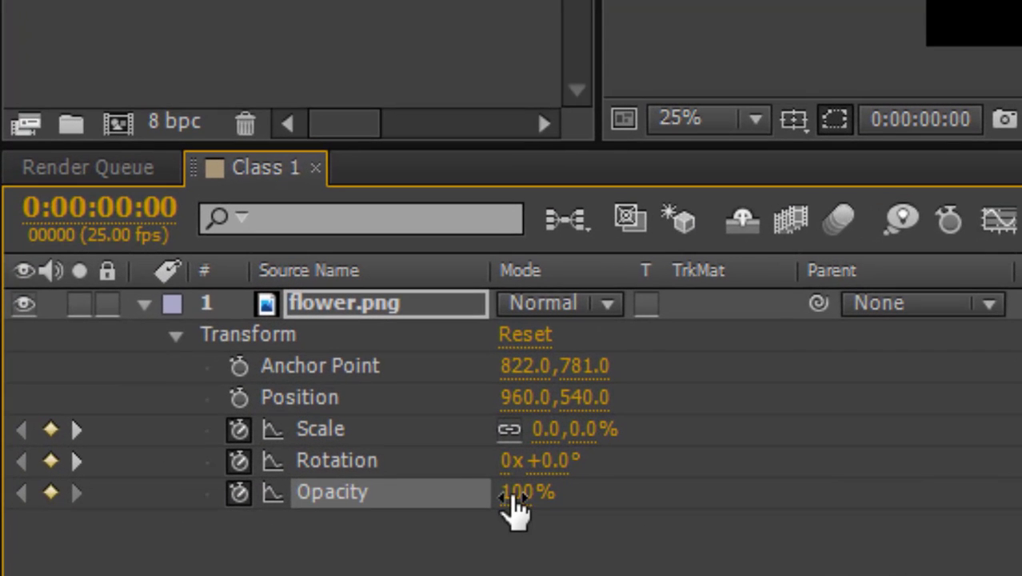
click(516, 496)
text(0)
key(Return)
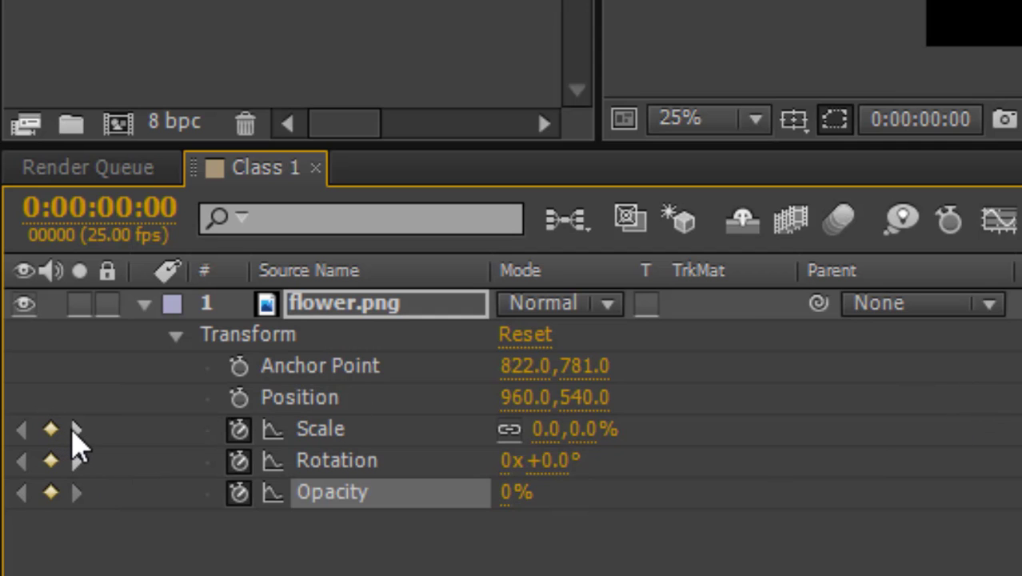
click(75, 432)
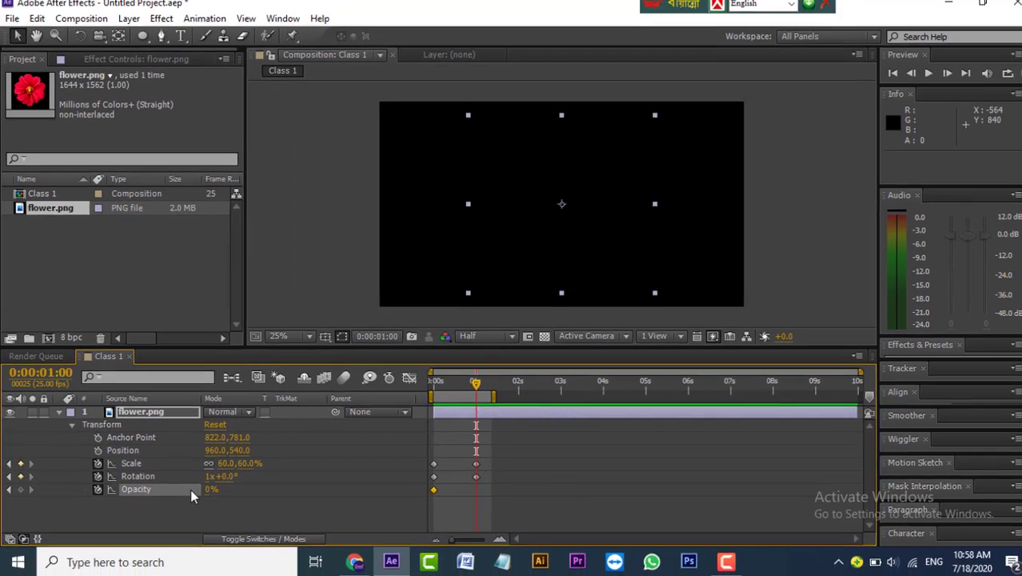
click(206, 489)
text(100)
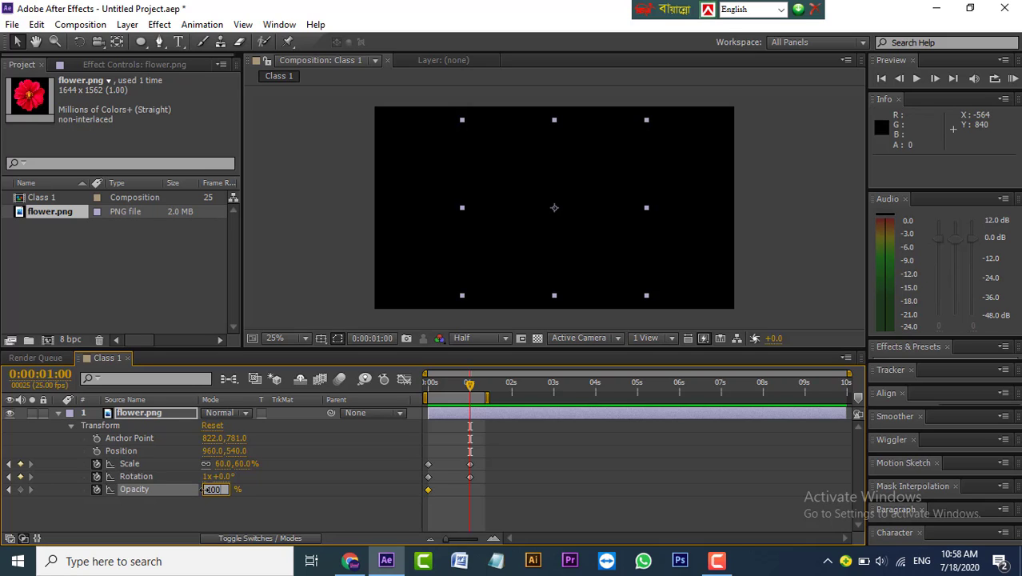
key(Return)
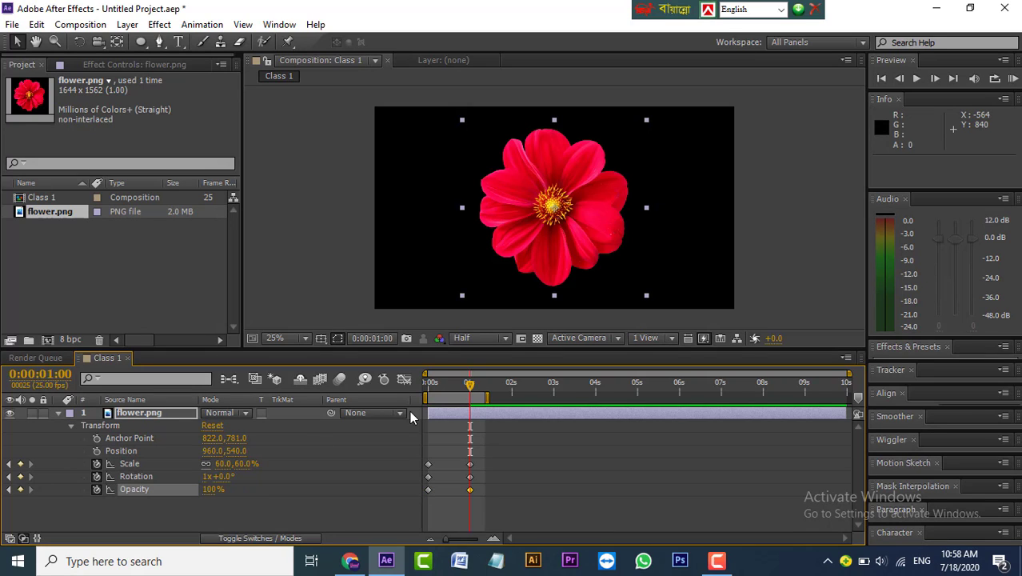
drag(464, 394, 427, 393)
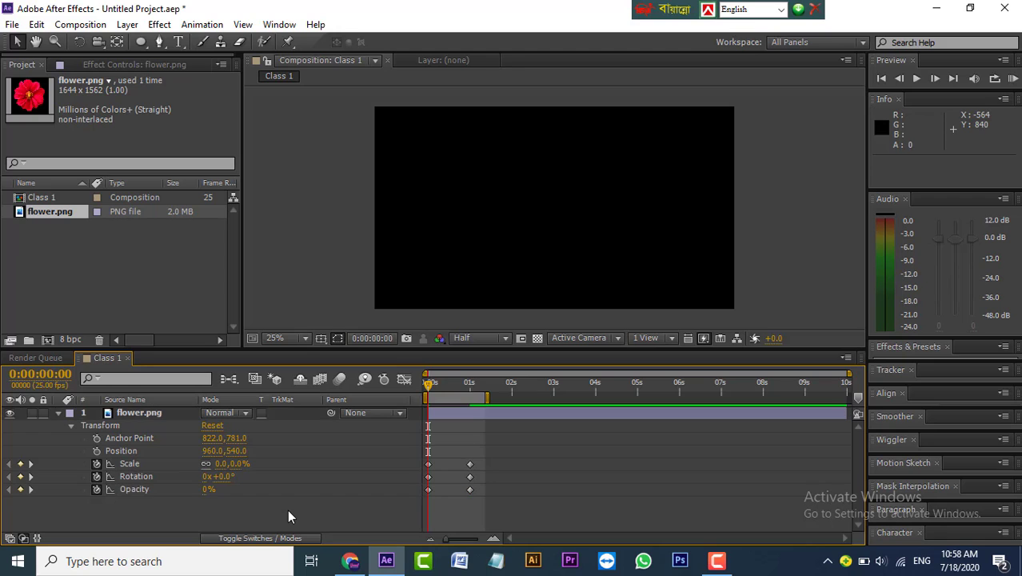
key(space)
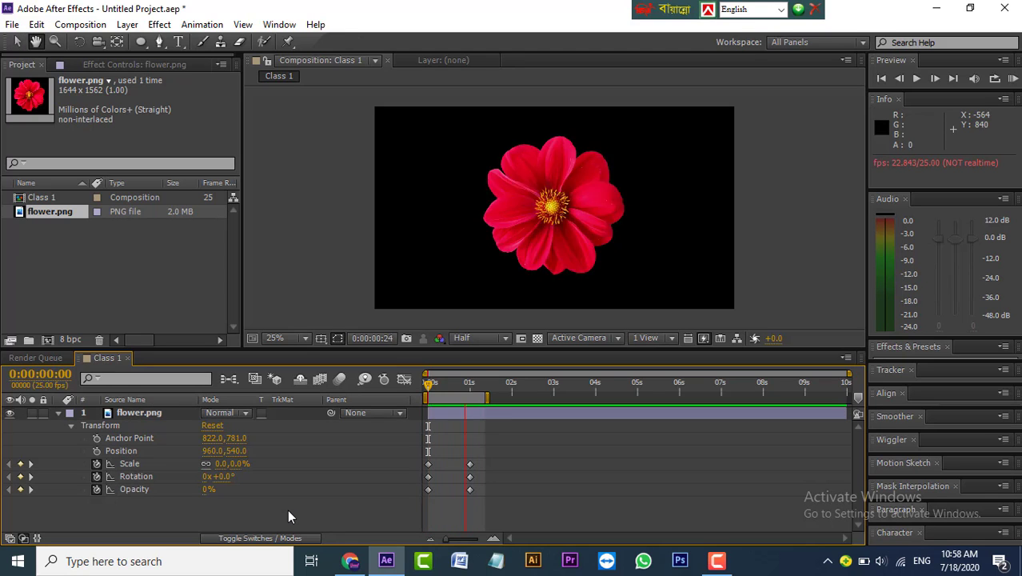
key(space)
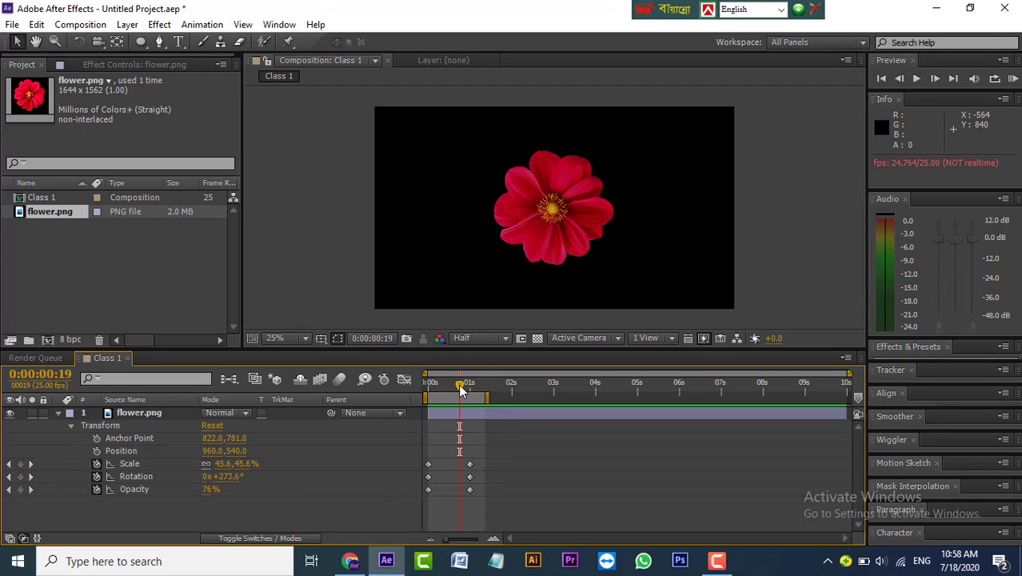
drag(458, 384, 448, 384)
drag(444, 383, 451, 383)
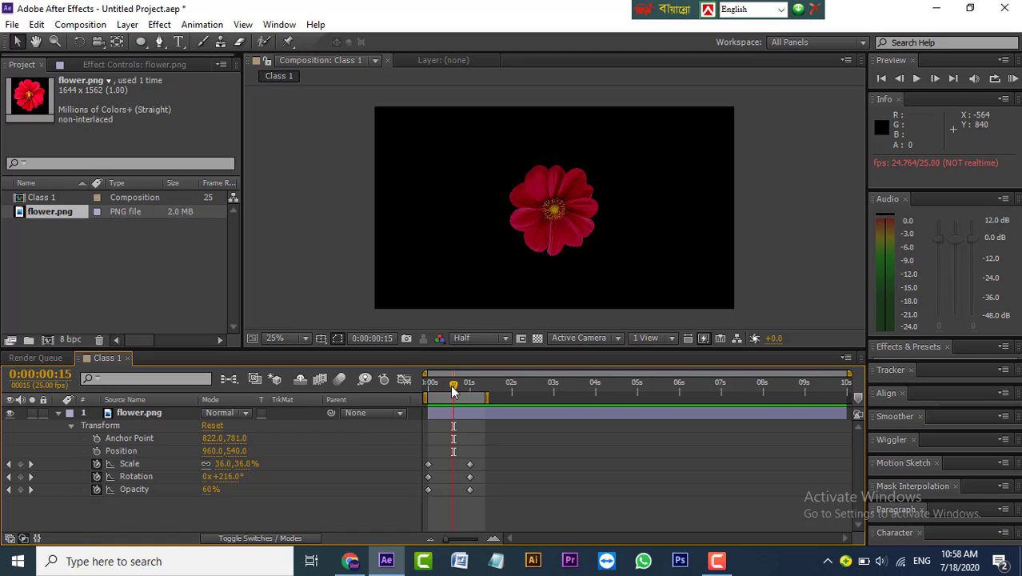
drag(452, 385, 401, 384)
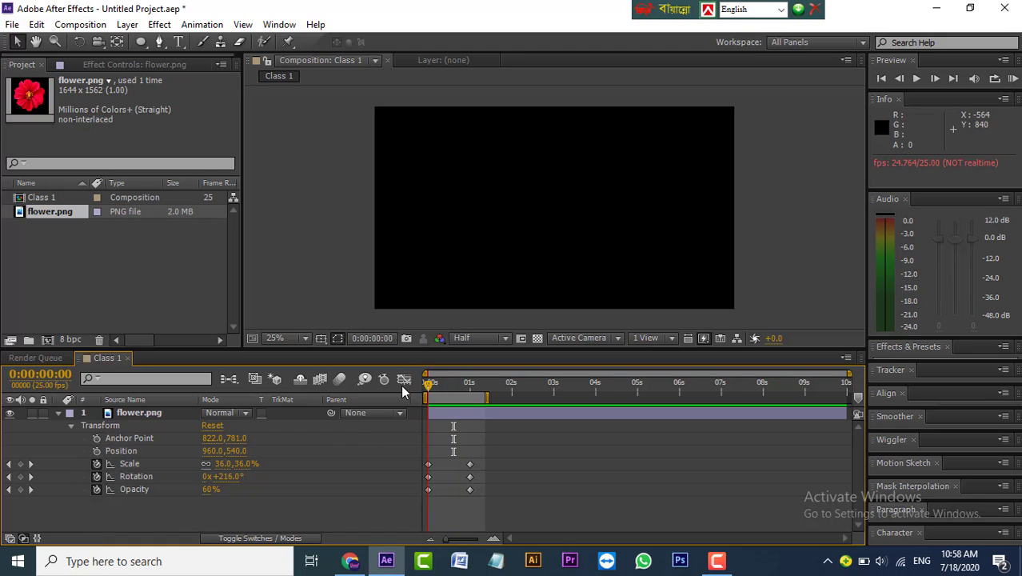
Drag the flower layer off the left edge to Position -340, 540.
click(546, 212)
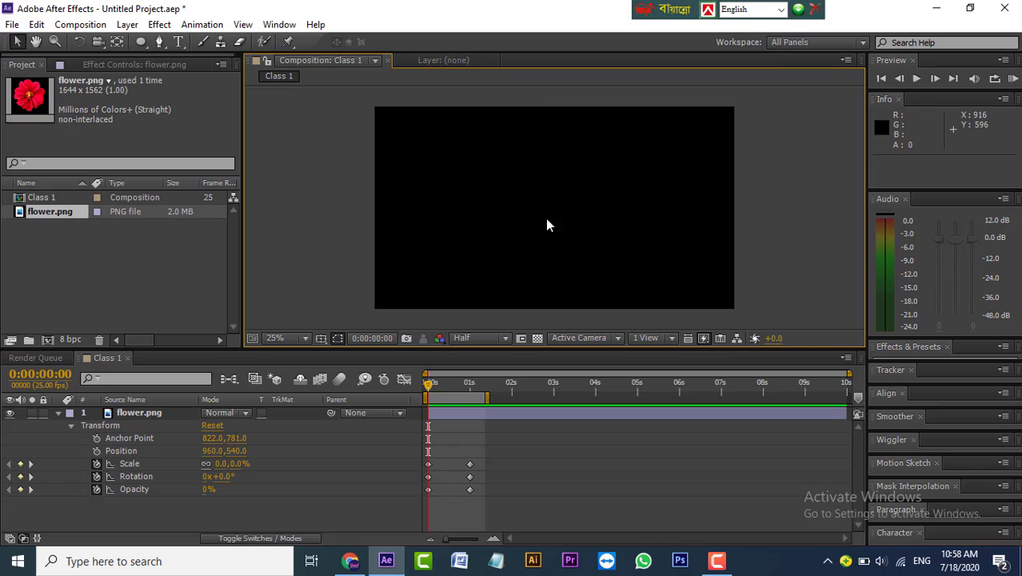
click(119, 463)
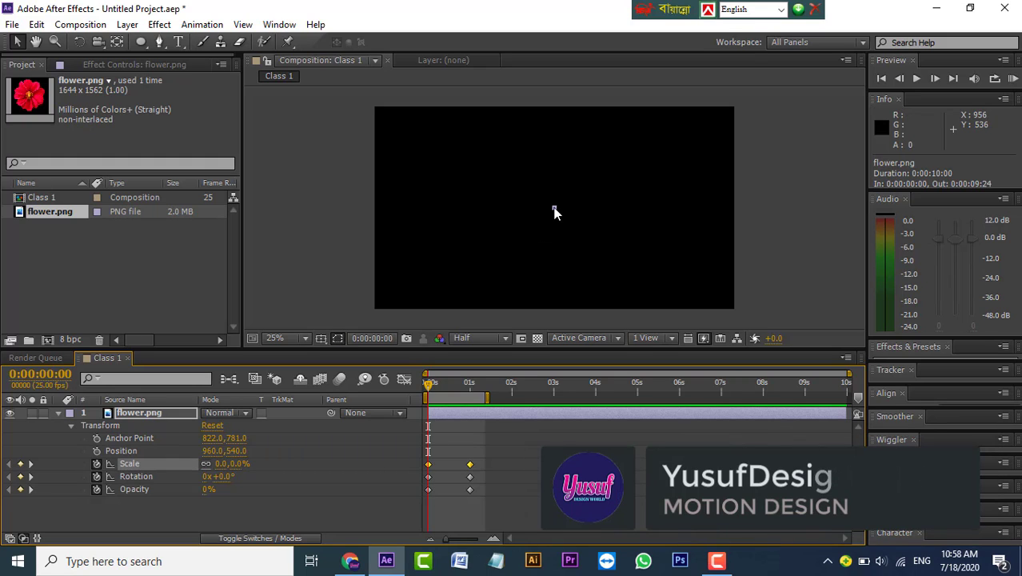
drag(555, 209, 308, 219)
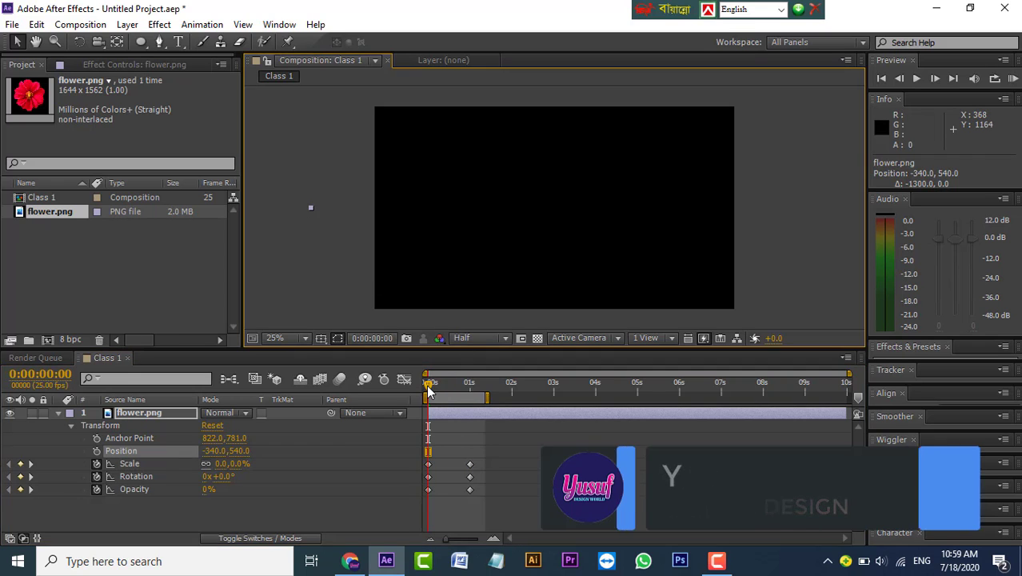
mouse_move(430, 388)
mouse_down()
mouse_move(471, 390)
mouse_move(399, 379)
mouse_up()
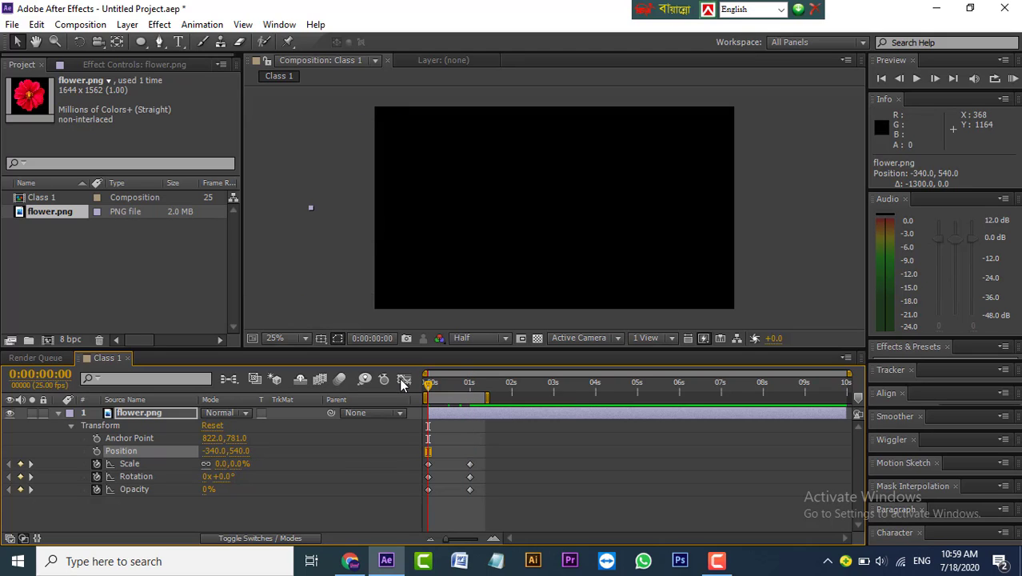
Keyframe Position so the flower slides from -340, 540 to about 936, 540 by 1 s.
click(98, 453)
click(31, 463)
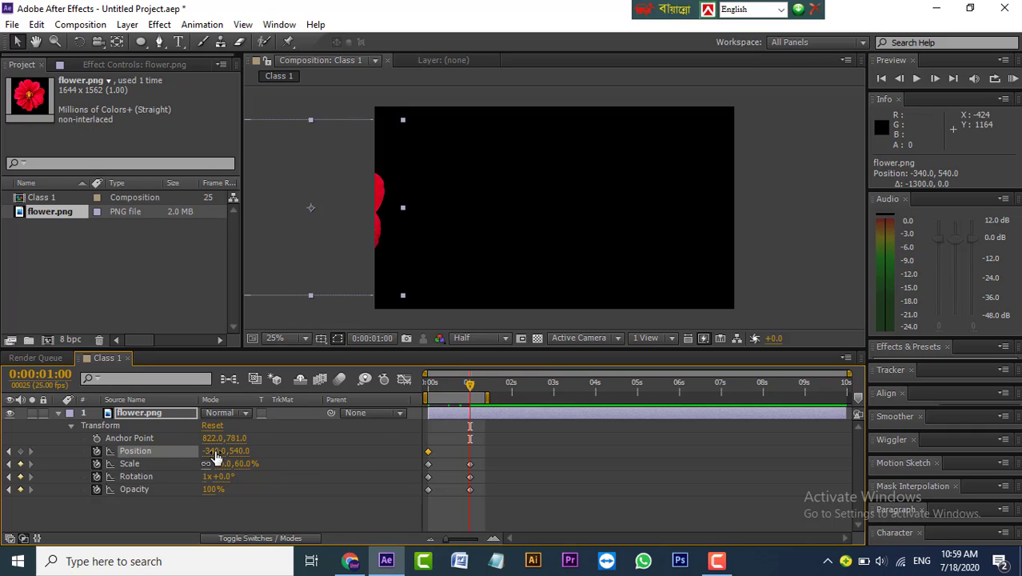
drag(214, 451, 259, 445)
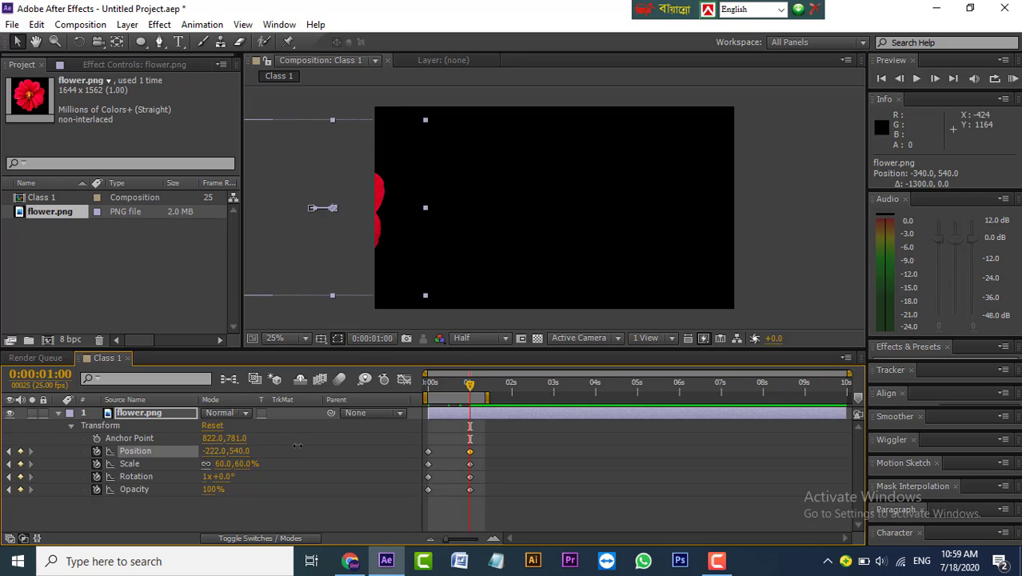
key(ctrl+z)
drag(376, 232, 614, 240)
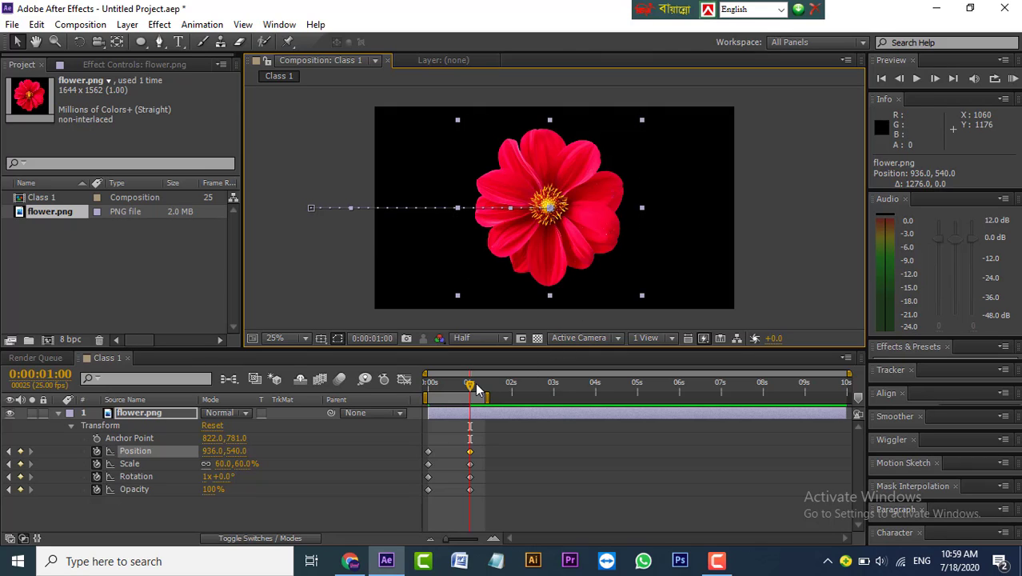
drag(470, 389, 428, 388)
Preview the red flower animation, then import the pink purepng flower PNG into the project.
click(216, 514)
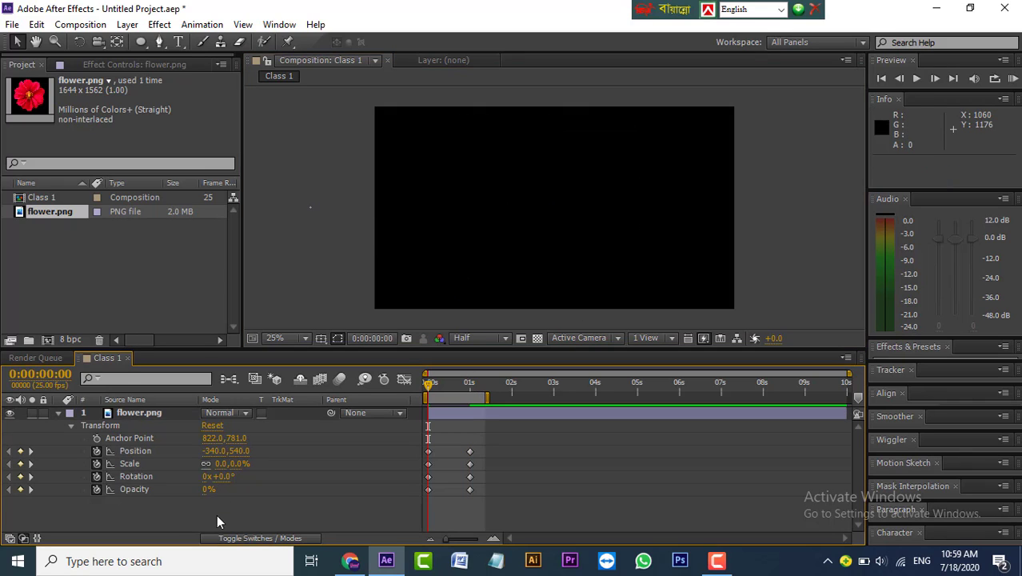
key(space)
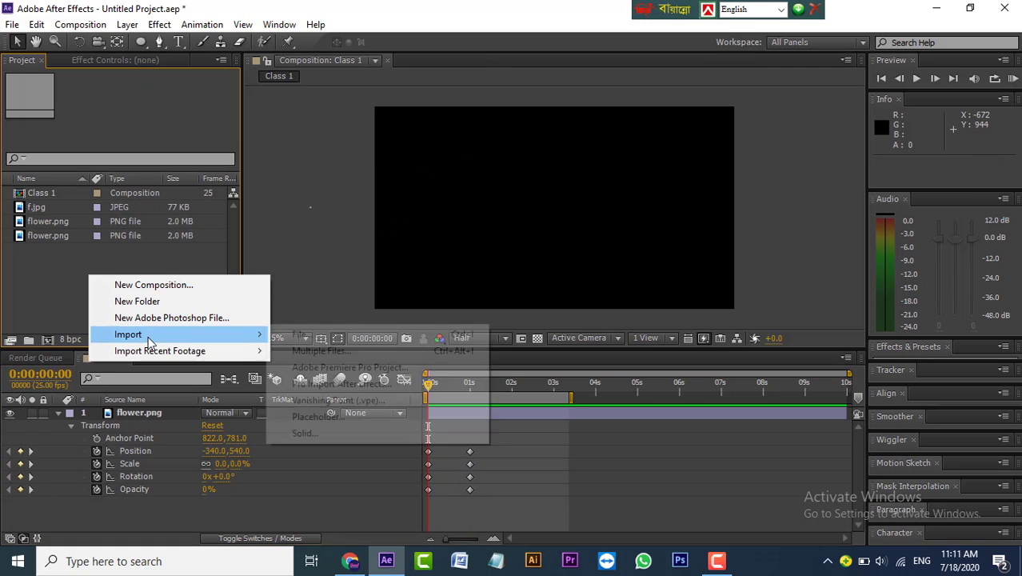
mouse_move(256, 335)
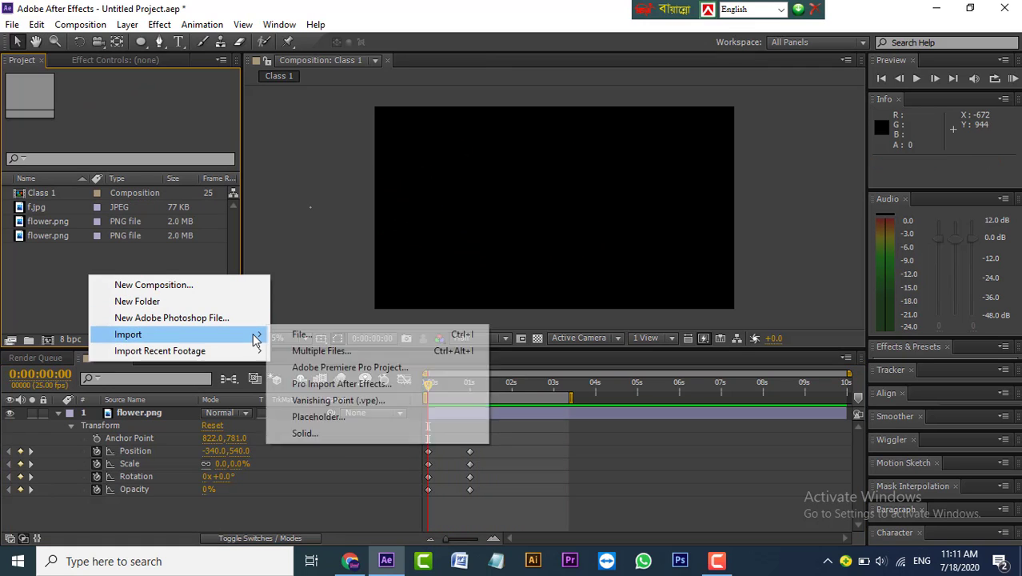
click(303, 336)
scroll(352, 240, down, 1)
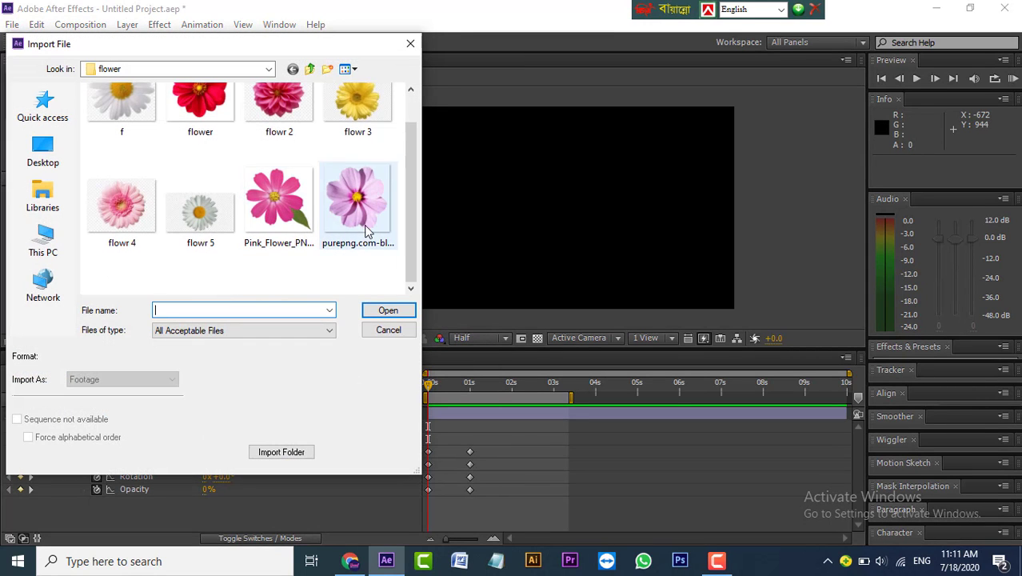
double_click(359, 207)
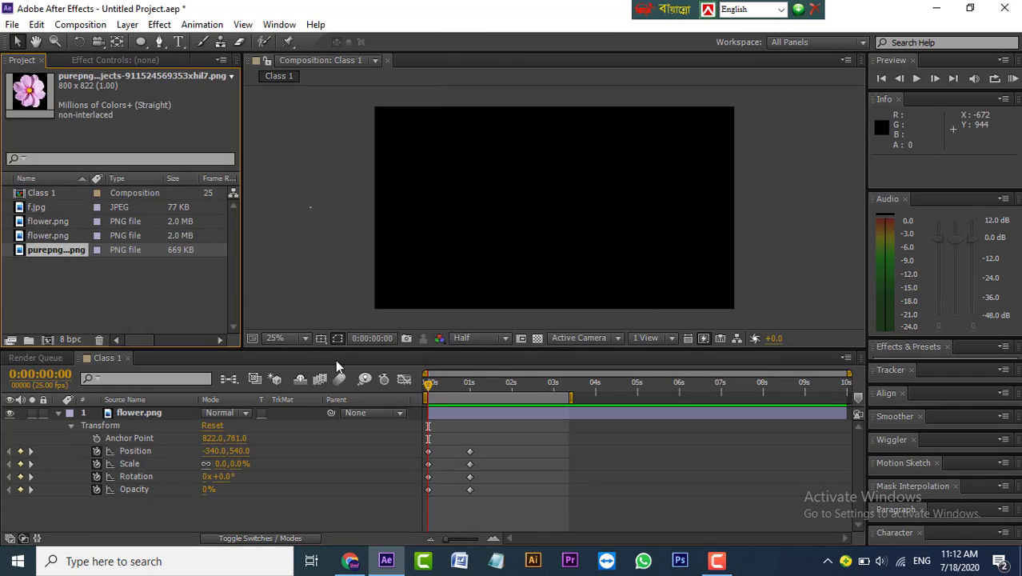
drag(428, 384, 471, 385)
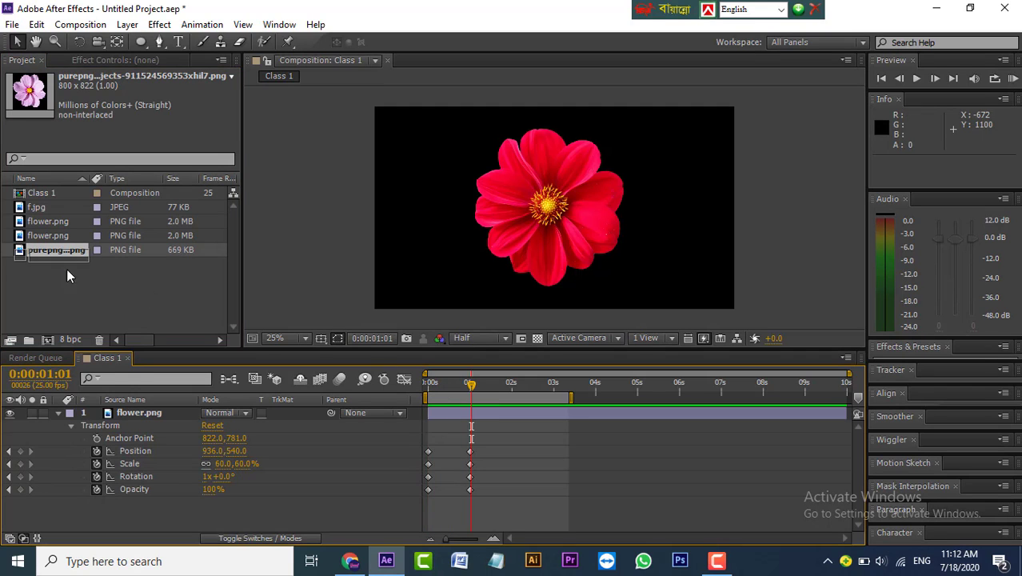
Place the purepng footage above flower.png in the Class 1 timeline, with the playhead back at 0s.
drag(60, 253, 144, 410)
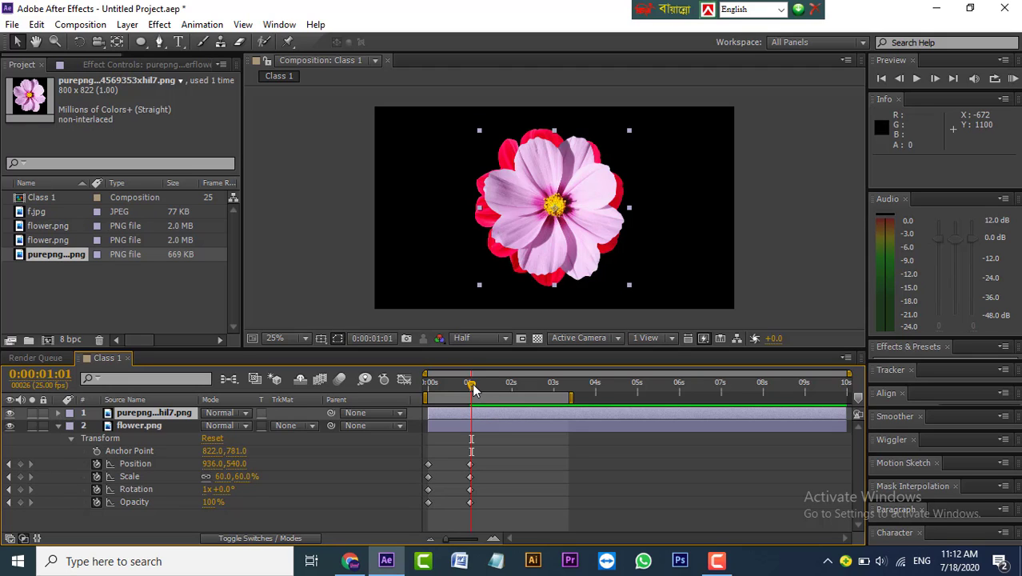
drag(472, 384, 420, 382)
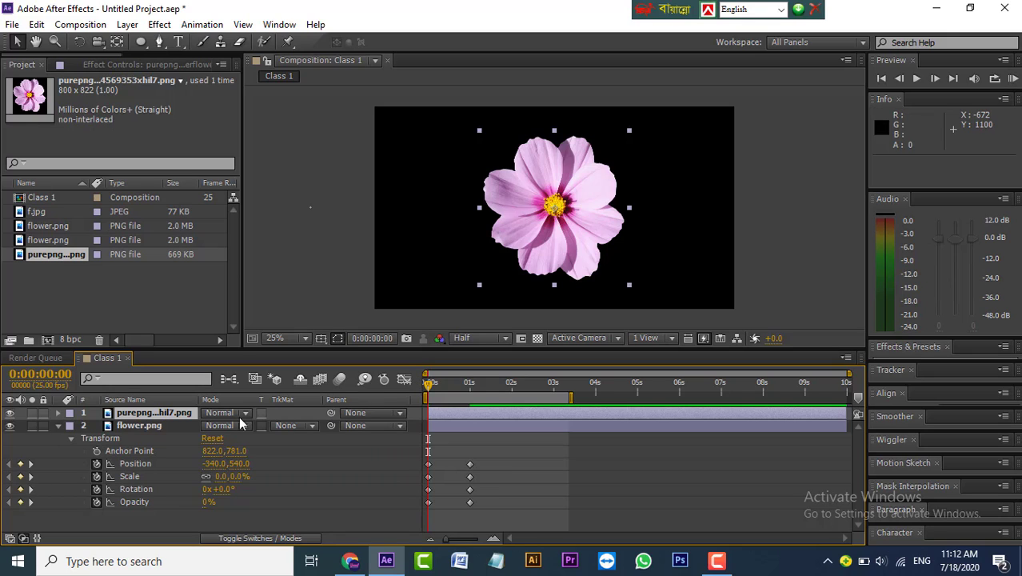
Reveal the pink flower's Transform properties and add Opacity, Rotation and Scale keyframes at 0s.
click(59, 415)
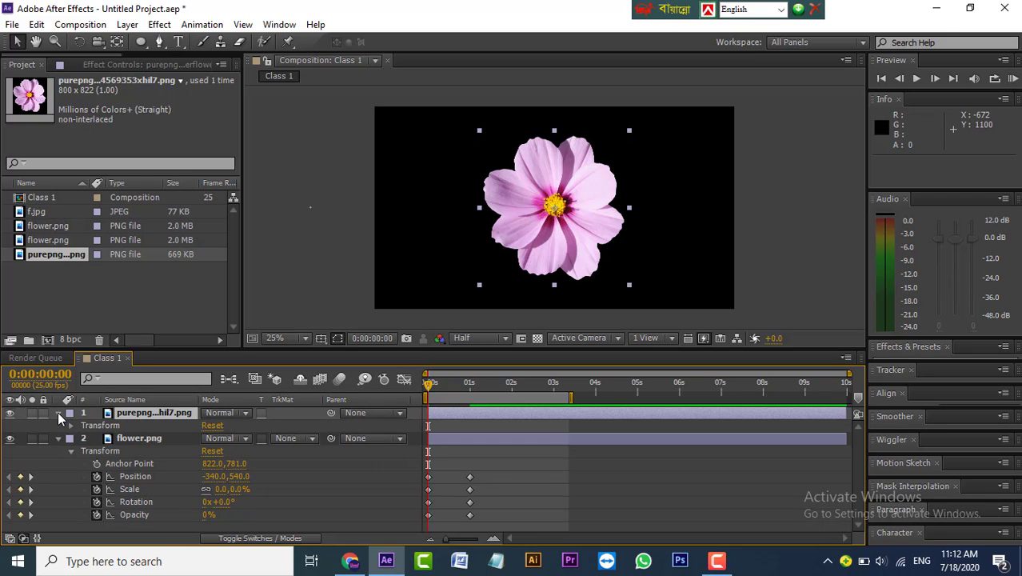
click(71, 425)
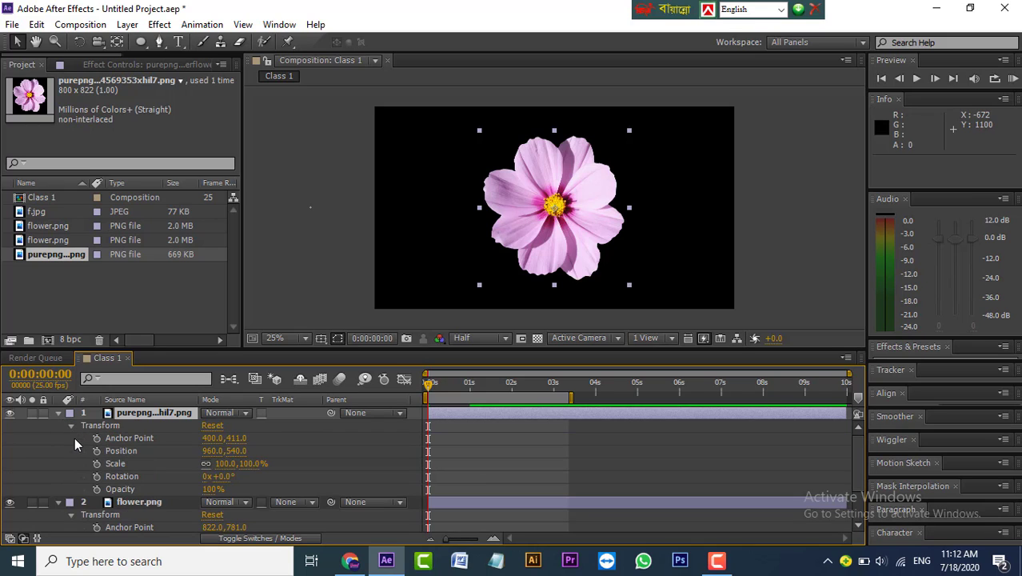
click(97, 489)
click(97, 476)
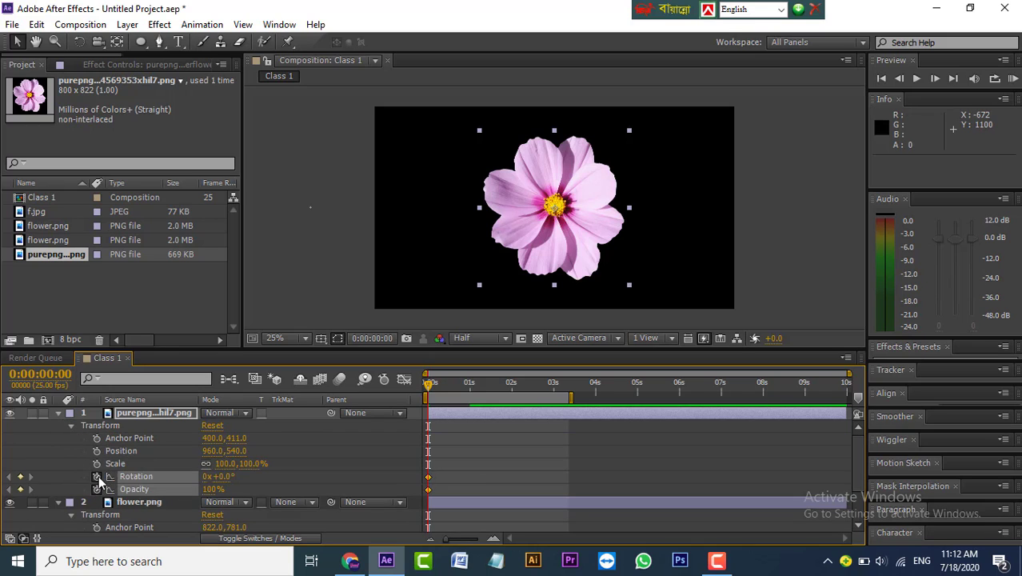
click(97, 464)
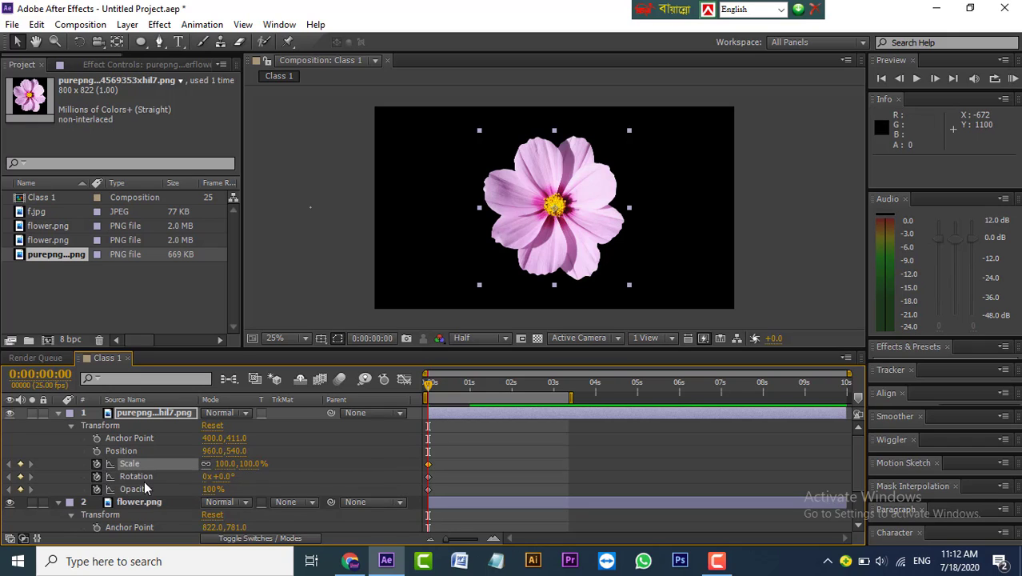
Set the pink flower's scale to 83% and add a Position keyframe at 0s.
drag(220, 467, 216, 465)
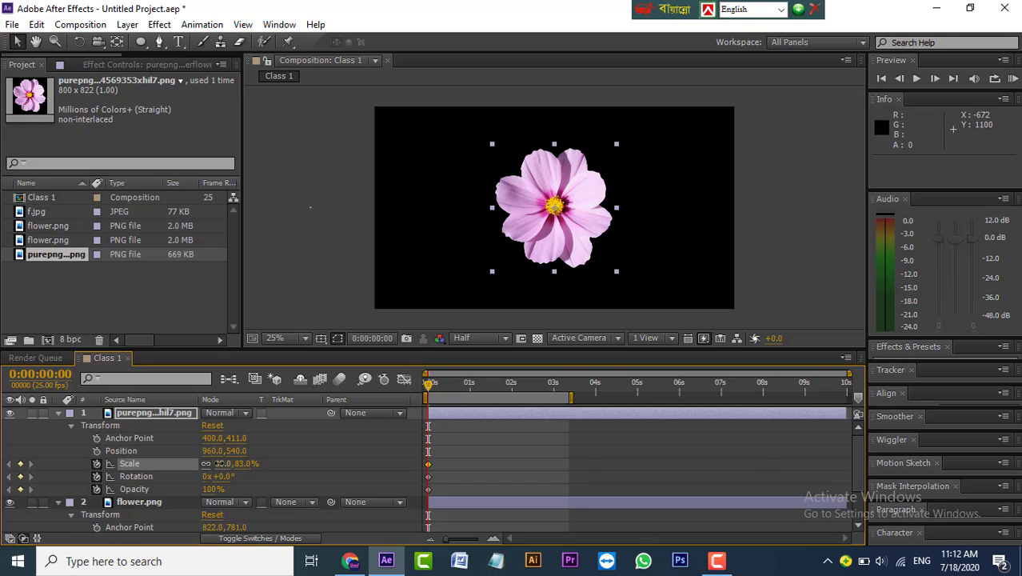
click(217, 464)
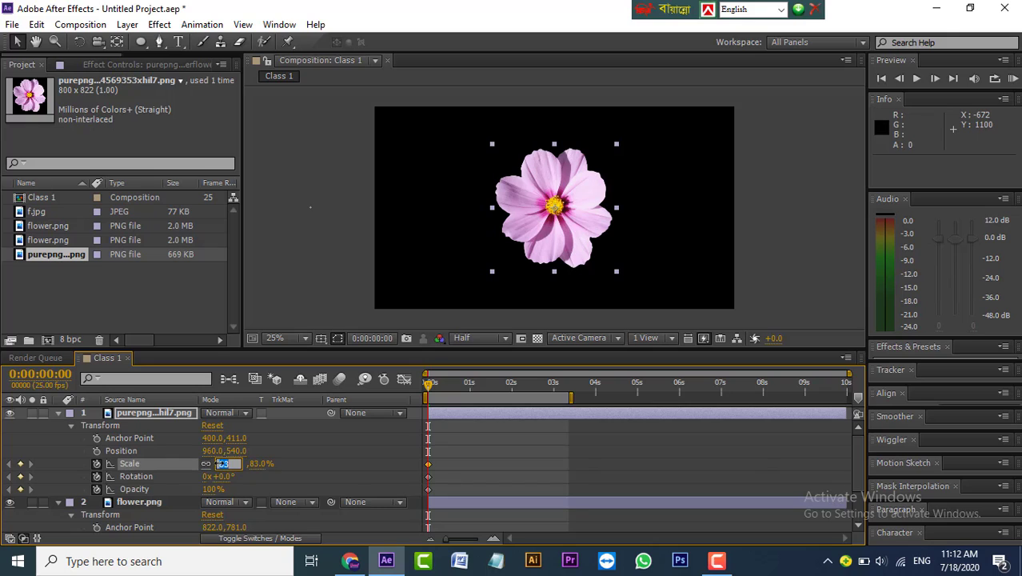
click(311, 464)
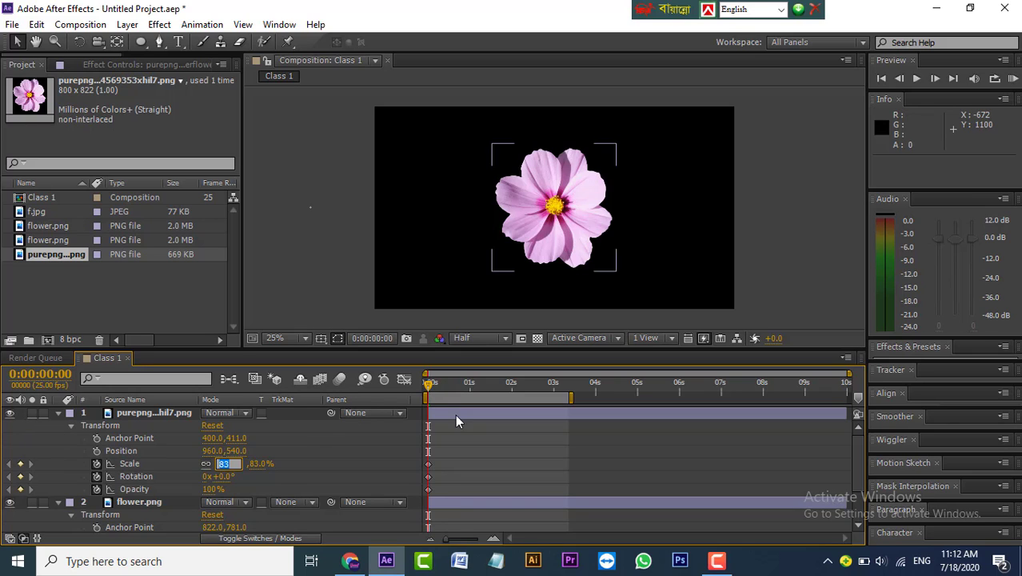
drag(431, 385, 485, 387)
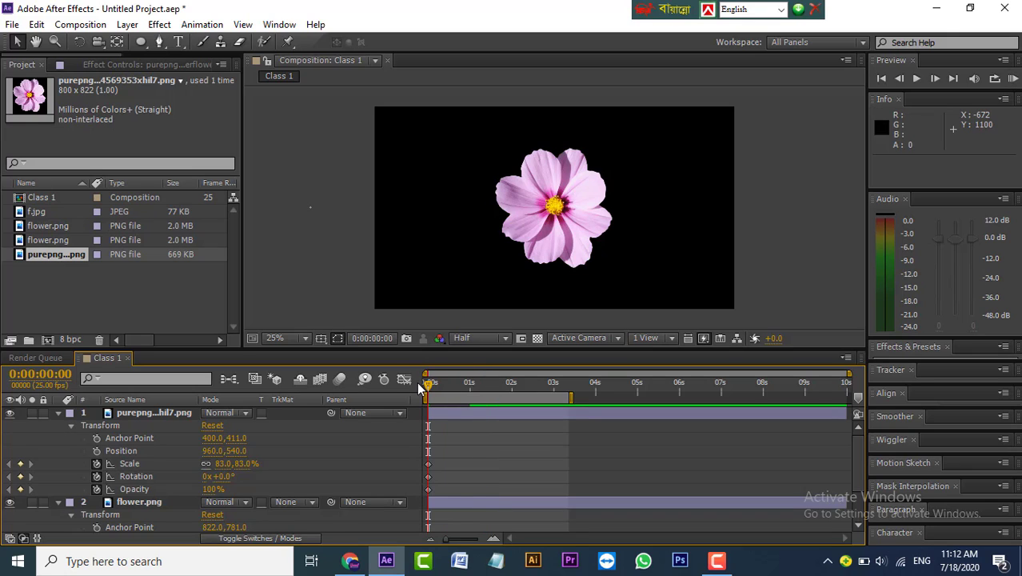
click(97, 451)
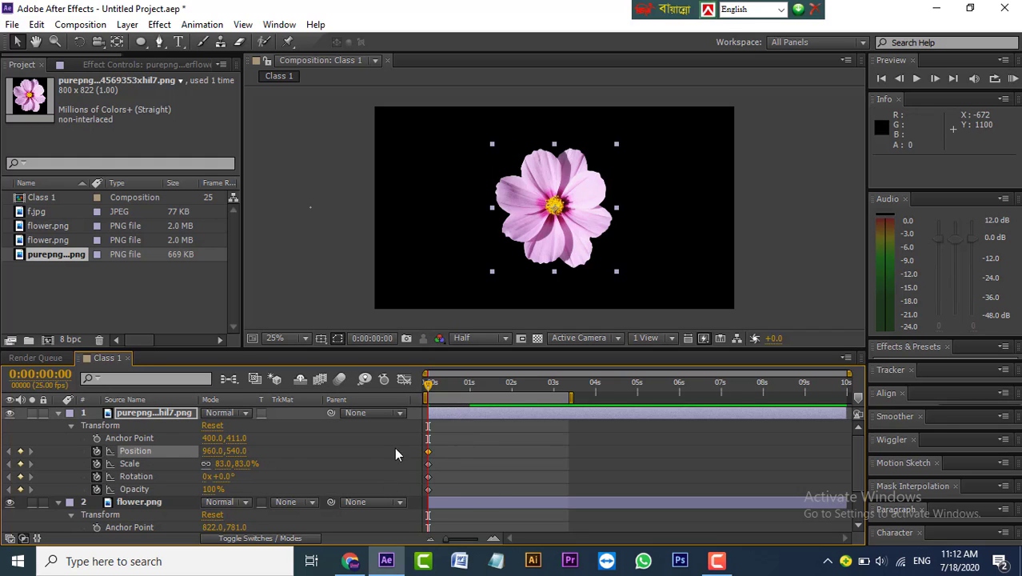
scroll(266, 457, down, 3)
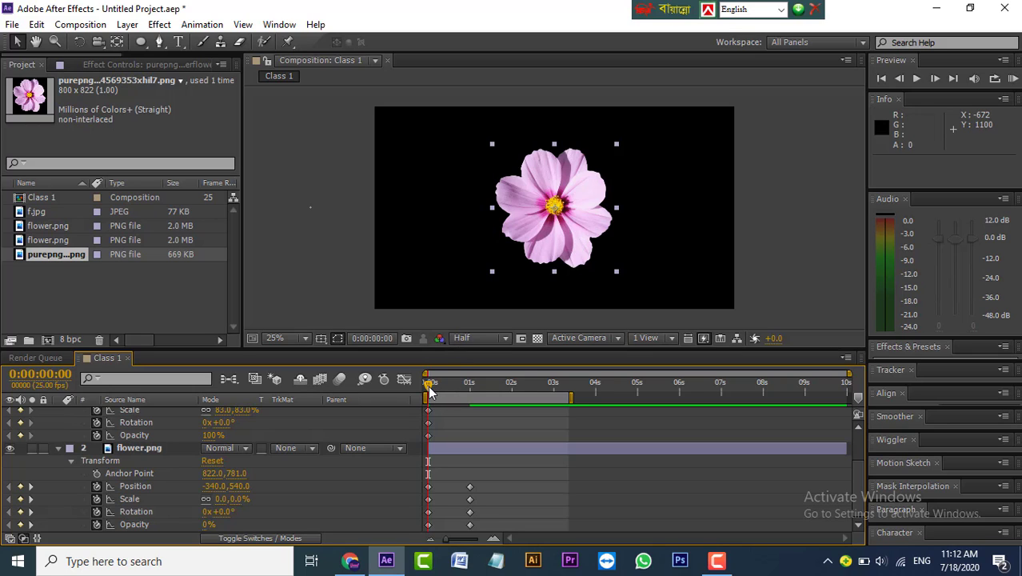
At 1 second, move the pink flower offscreen right to position 2276, 540.
click(31, 499)
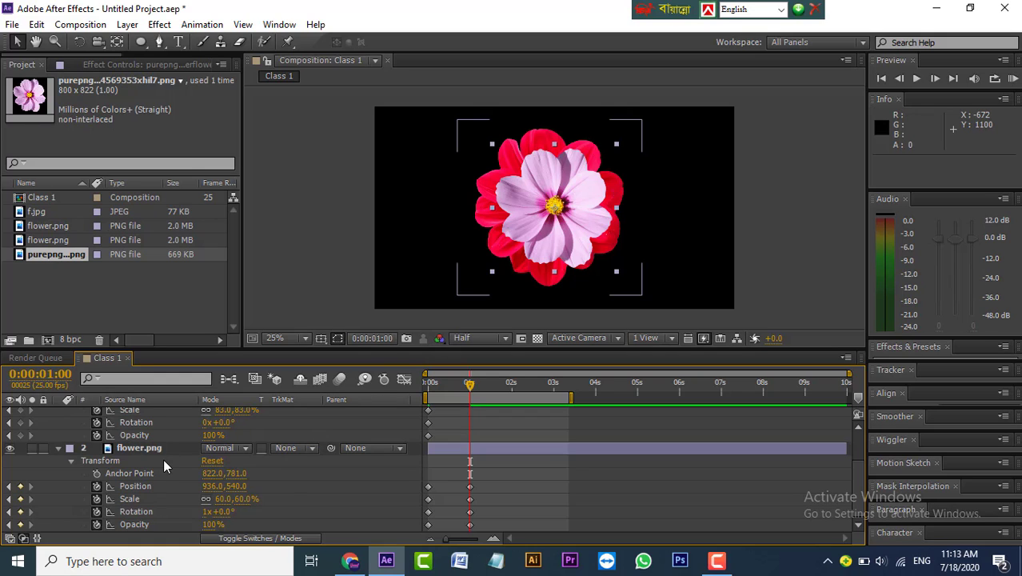
scroll(170, 453, up, 2)
click(169, 438)
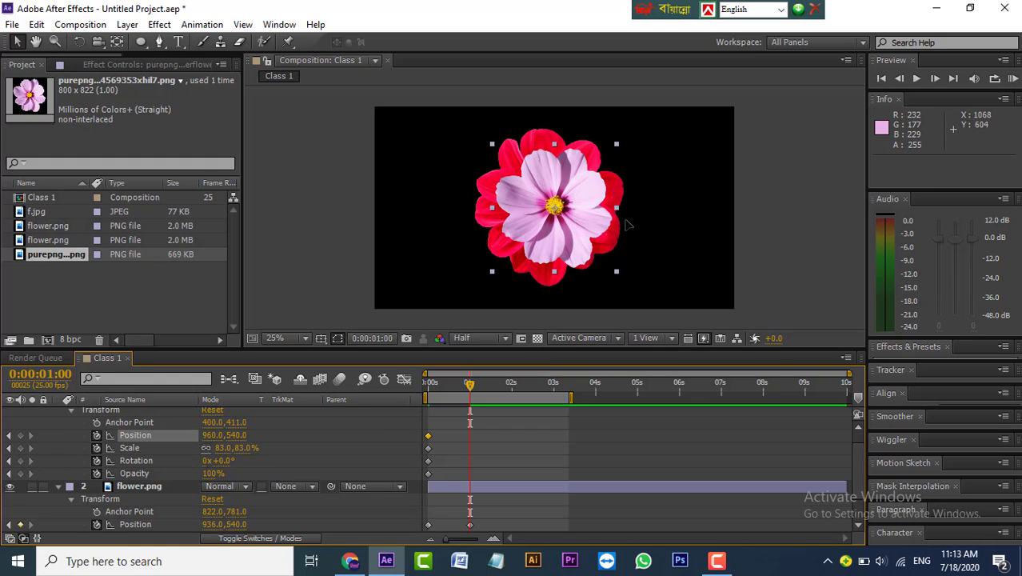
drag(581, 225, 824, 226)
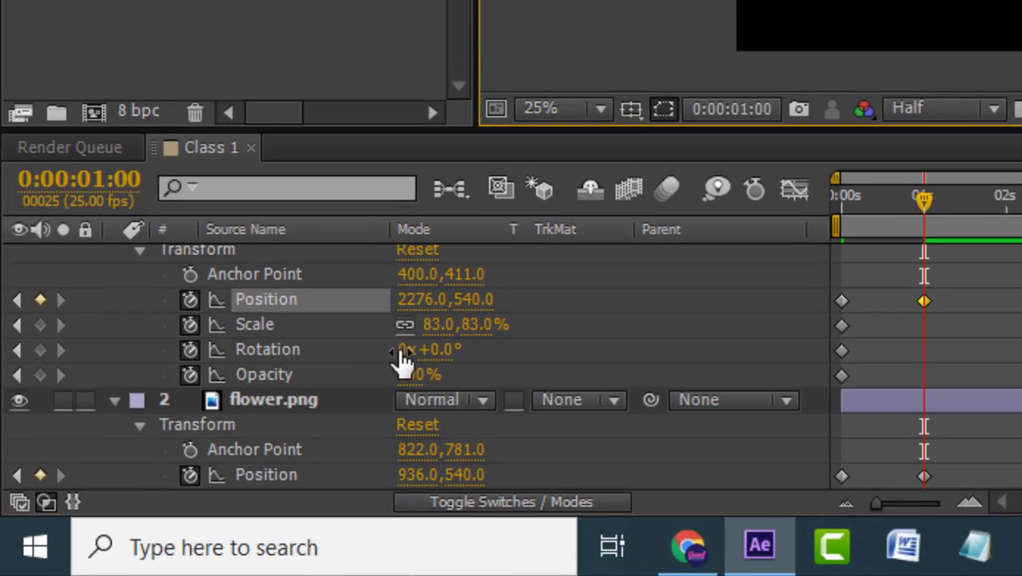
At 1 second, set Rotation to 1x, Scale to 37% and Opacity to 0%, then return to the start.
click(206, 460)
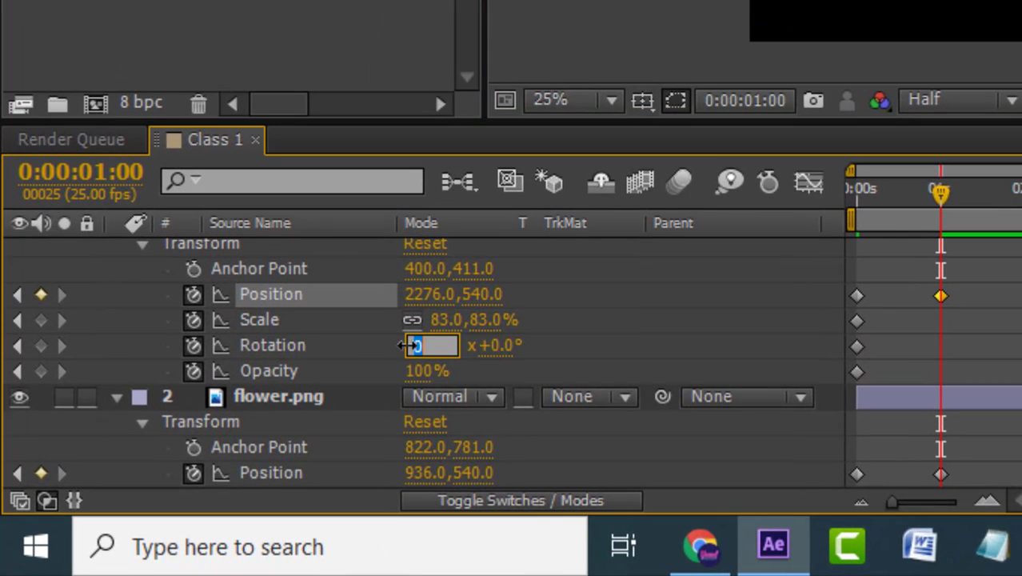
text(1)
key(Return)
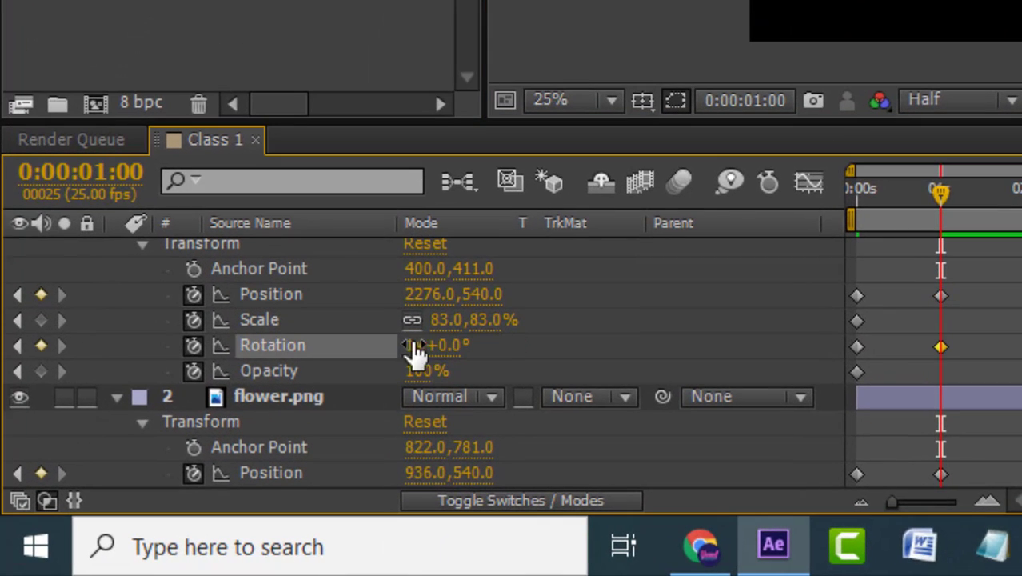
mouse_move(436, 323)
mouse_down()
mouse_move(485, 318)
mouse_move(380, 323)
mouse_move(428, 324)
mouse_up()
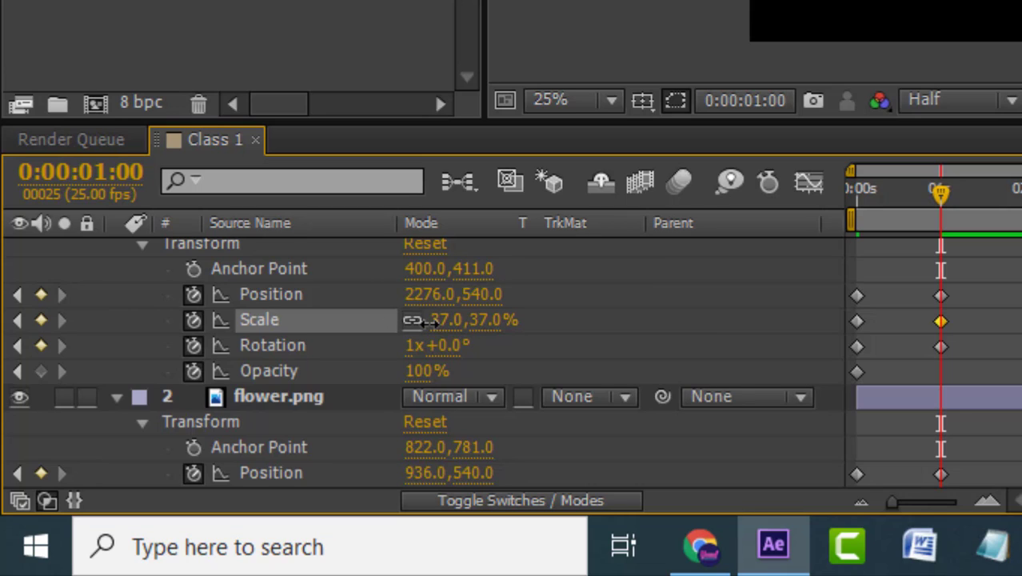
click(415, 374)
text(0)
key(Return)
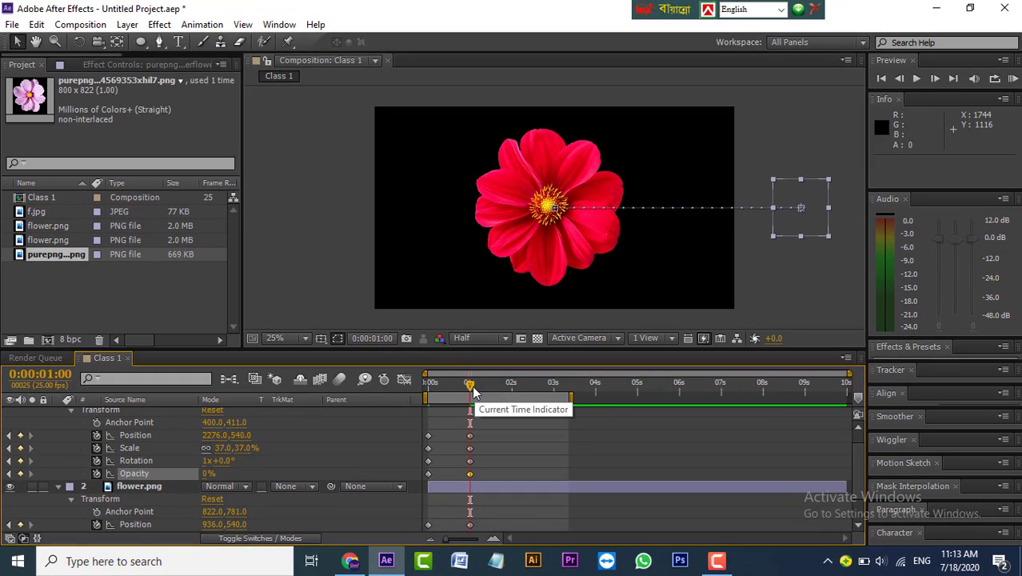
key(Home)
click(523, 431)
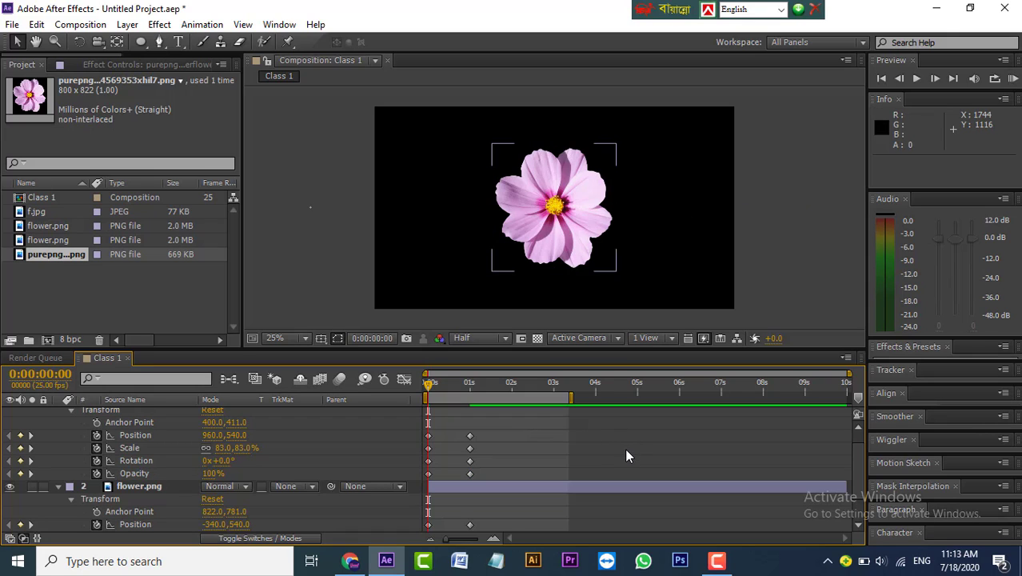
Set the work area end to 0:00:01:08 and preview the two-flower animation.
drag(570, 398, 486, 397)
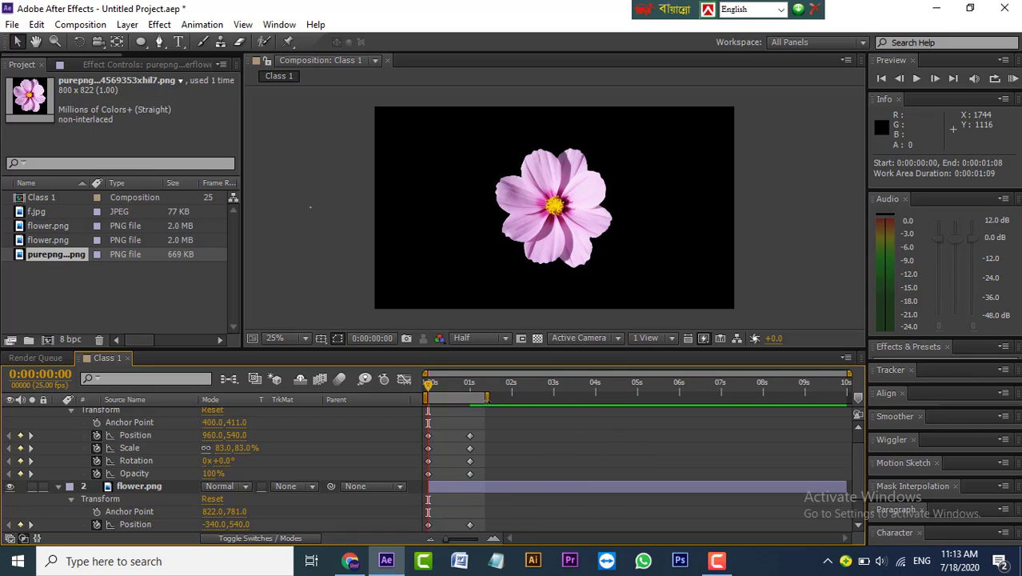
key(space)
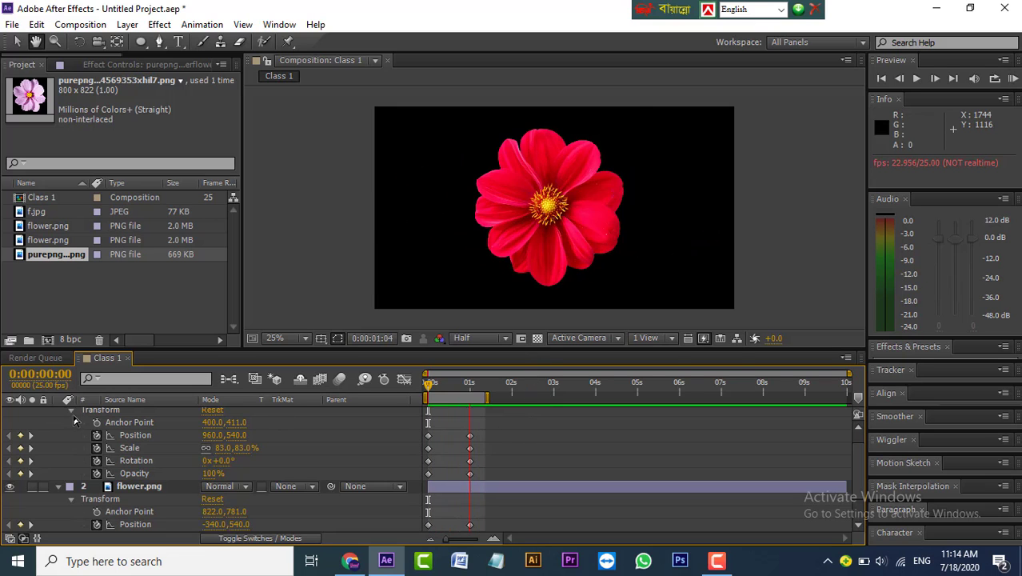
Collapse the pink and red flower layers and drag the viewer/timeline boundary down to enlarge the viewer.
scroll(73, 450, up, 1)
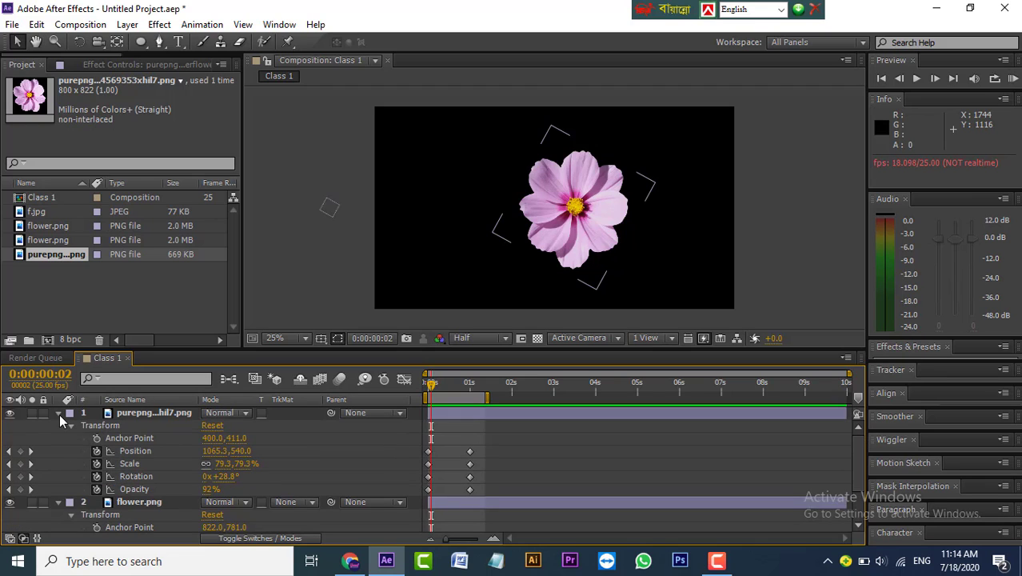
click(59, 413)
click(57, 426)
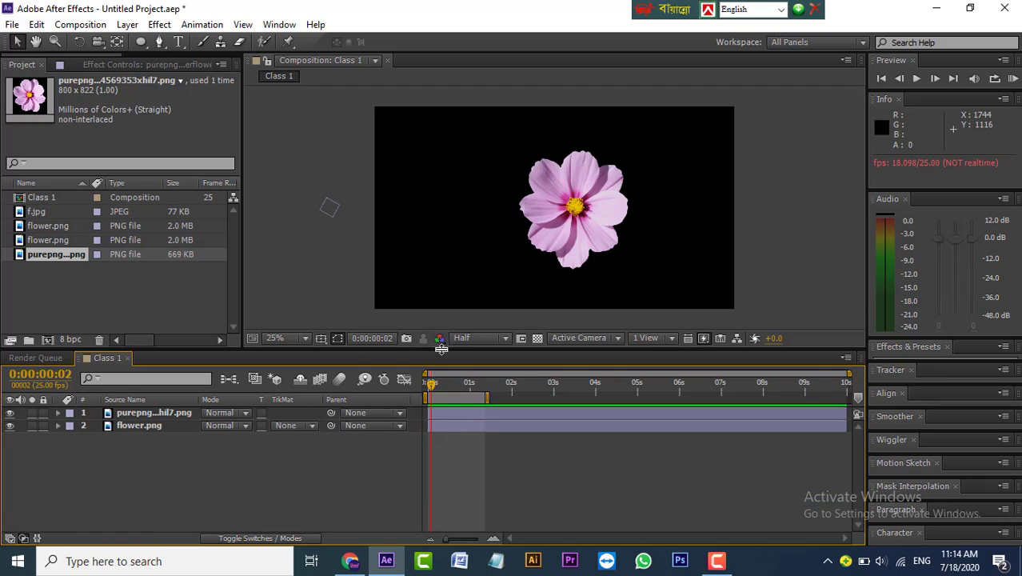
drag(440, 349, 434, 418)
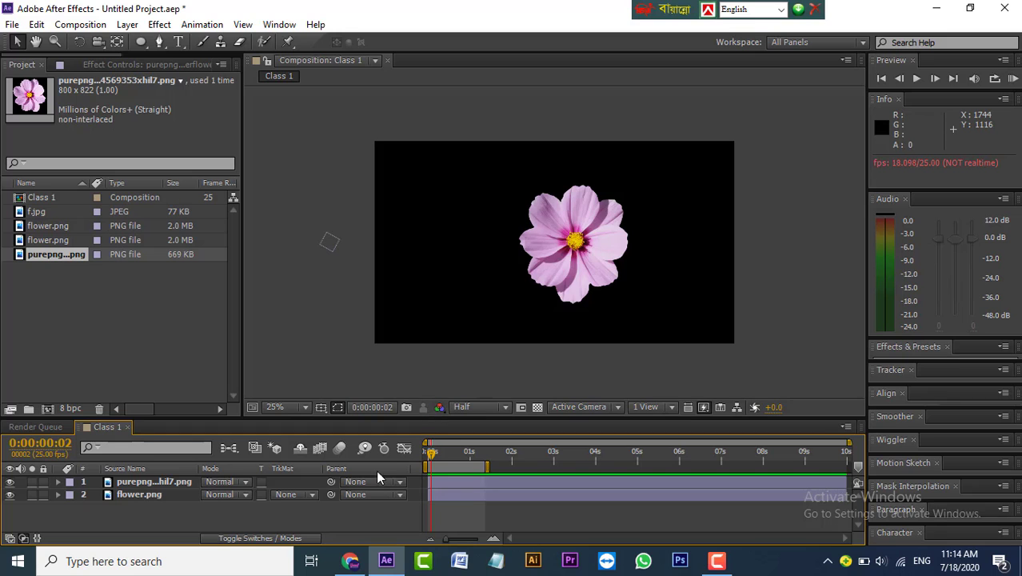